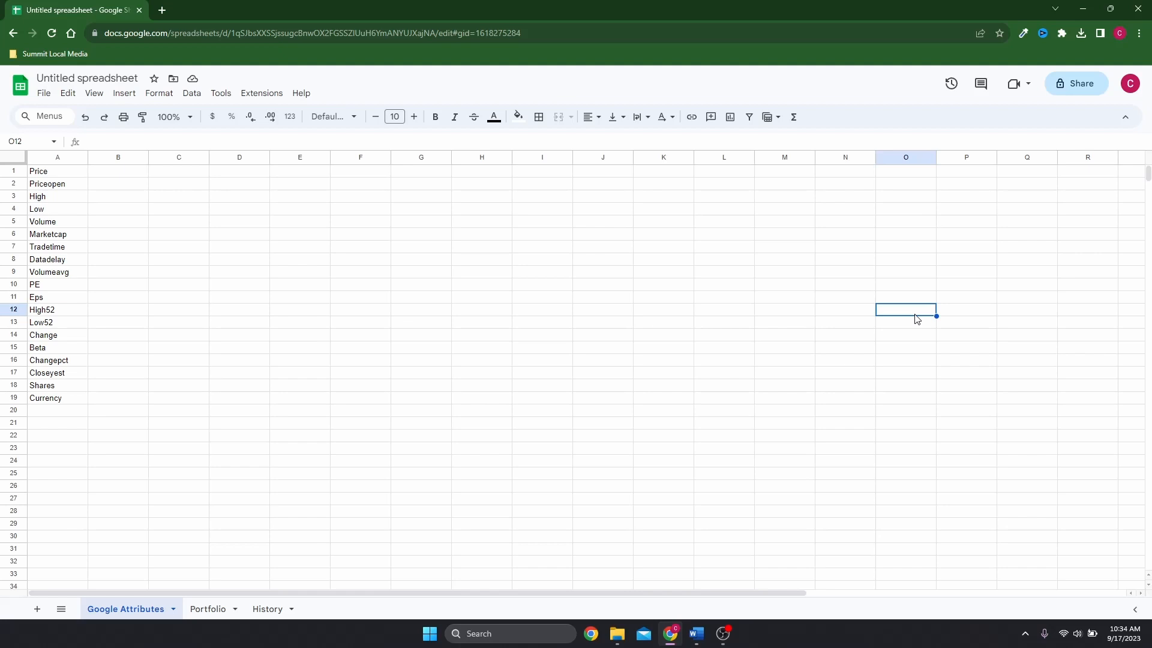
click(135, 174)
click(124, 93)
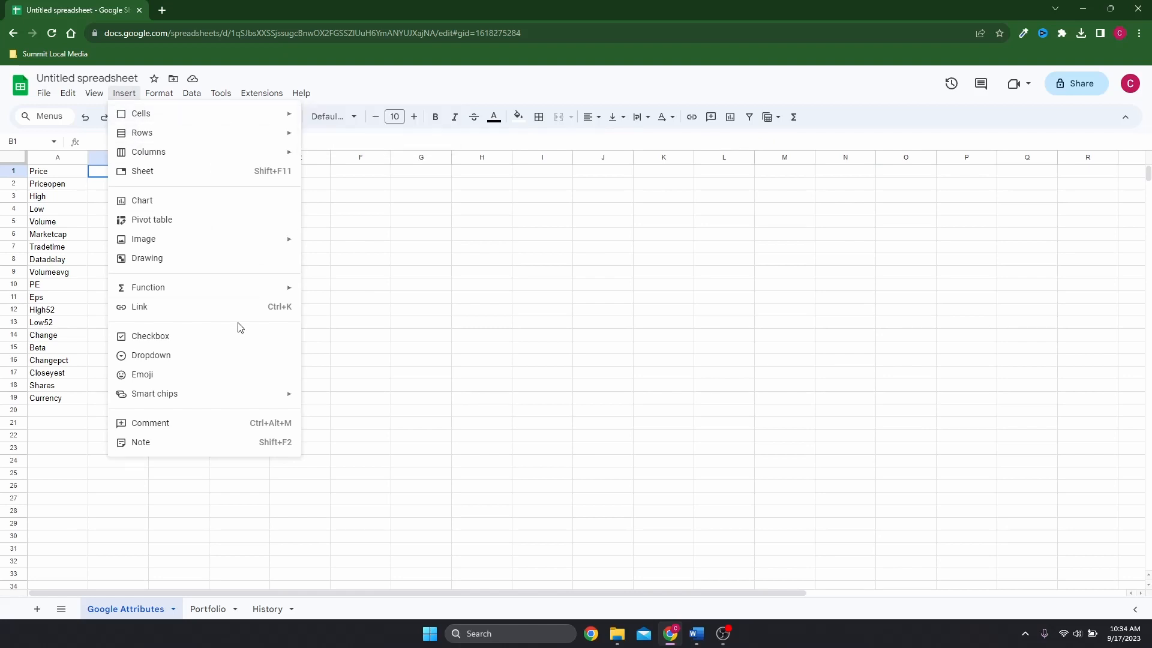
mouse_move(240, 294)
mouse_move(370, 400)
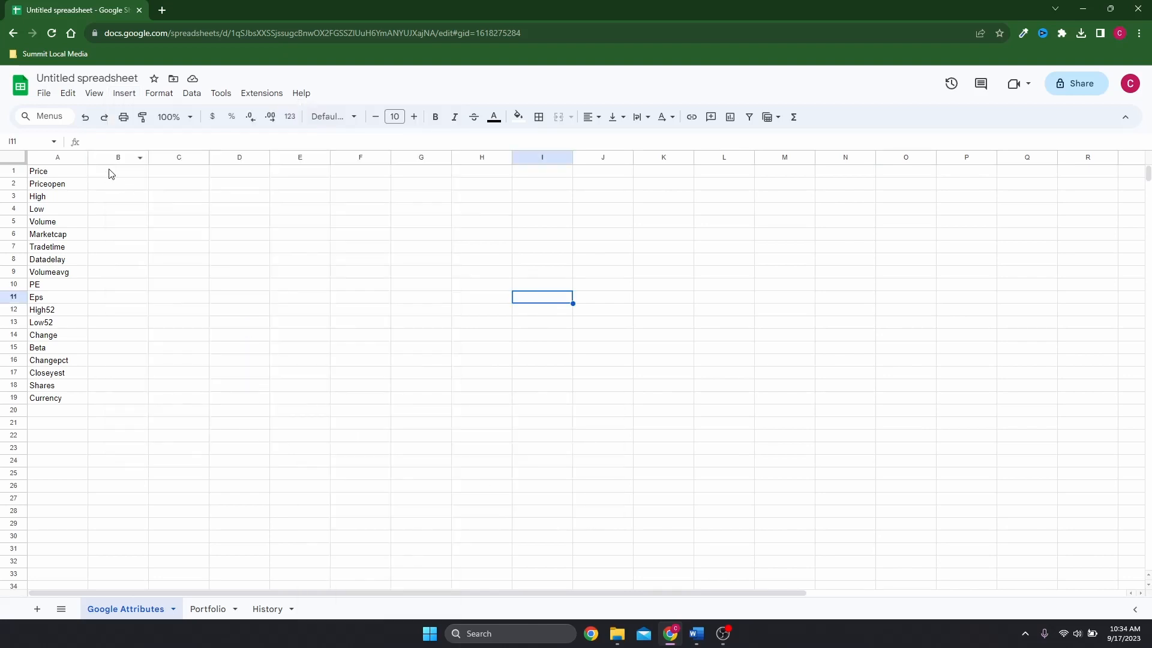
Step: Begin a GOOGLEFINANCE formula in cell B1 beside Price and show the function's argument help
click(110, 173)
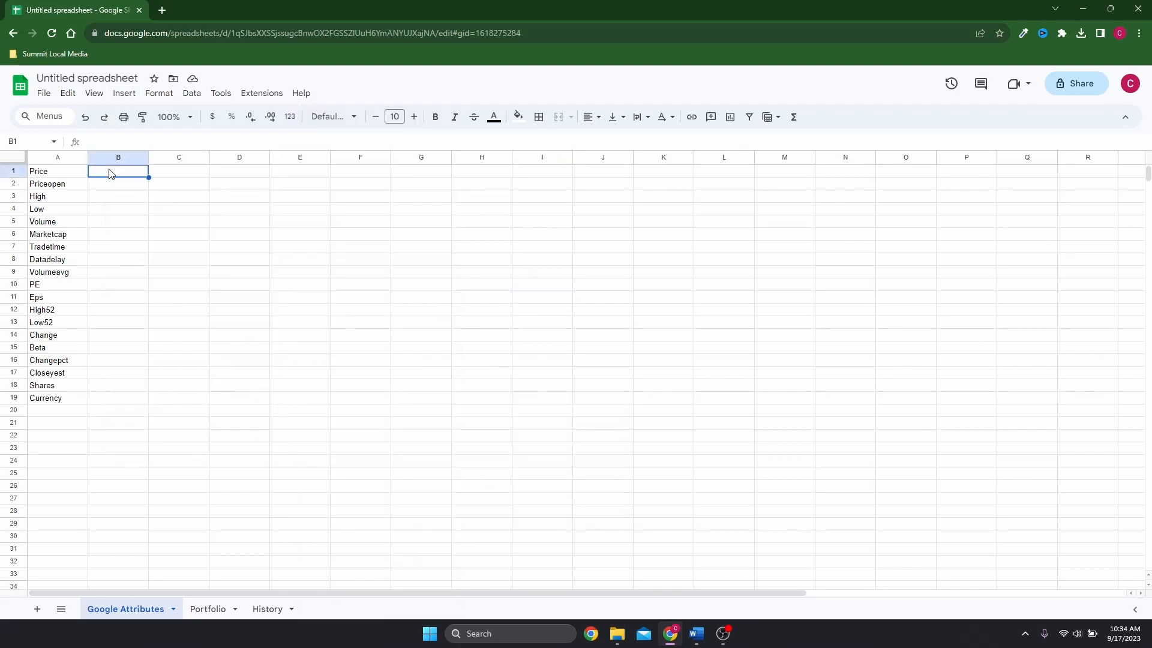
text(=GOOG)
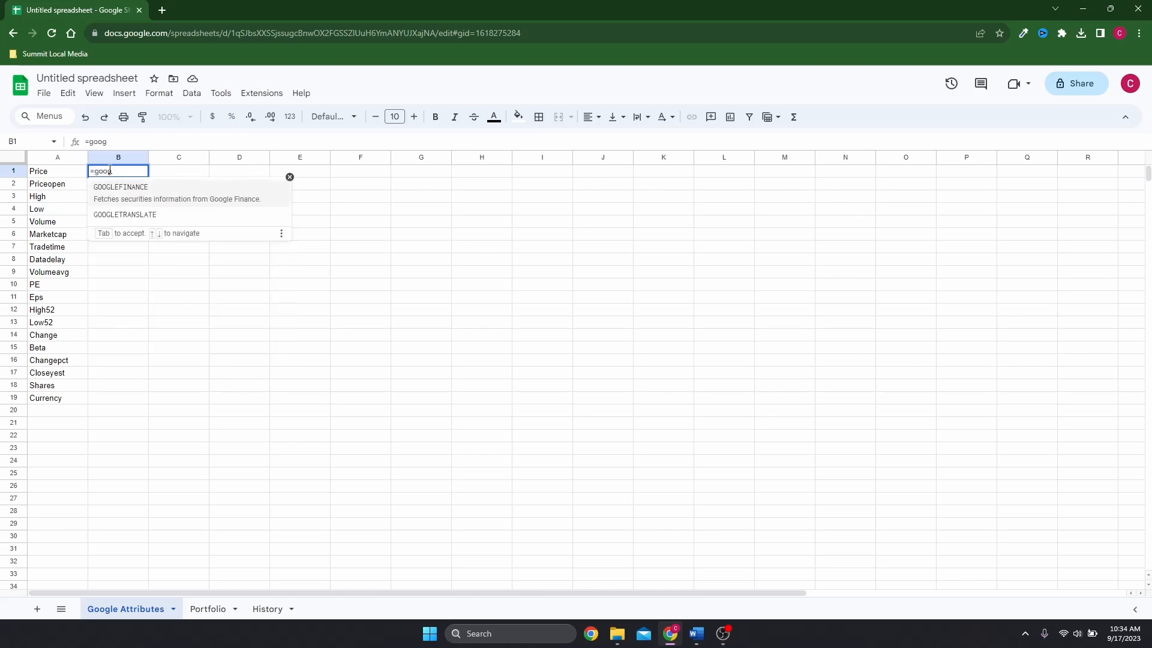
key(Tab)
click(85, 171)
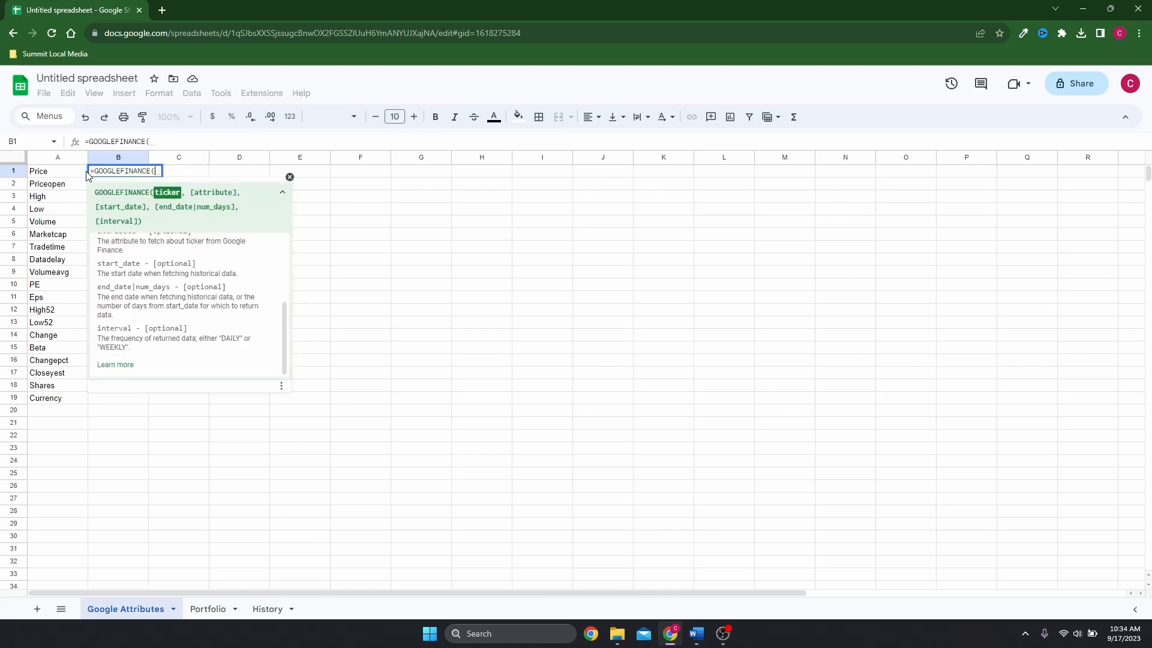
Step: Read the GOOGLEFINANCE argument help and its full help article on syntax and available attributes, then close the article
scroll(255, 258, up, 3)
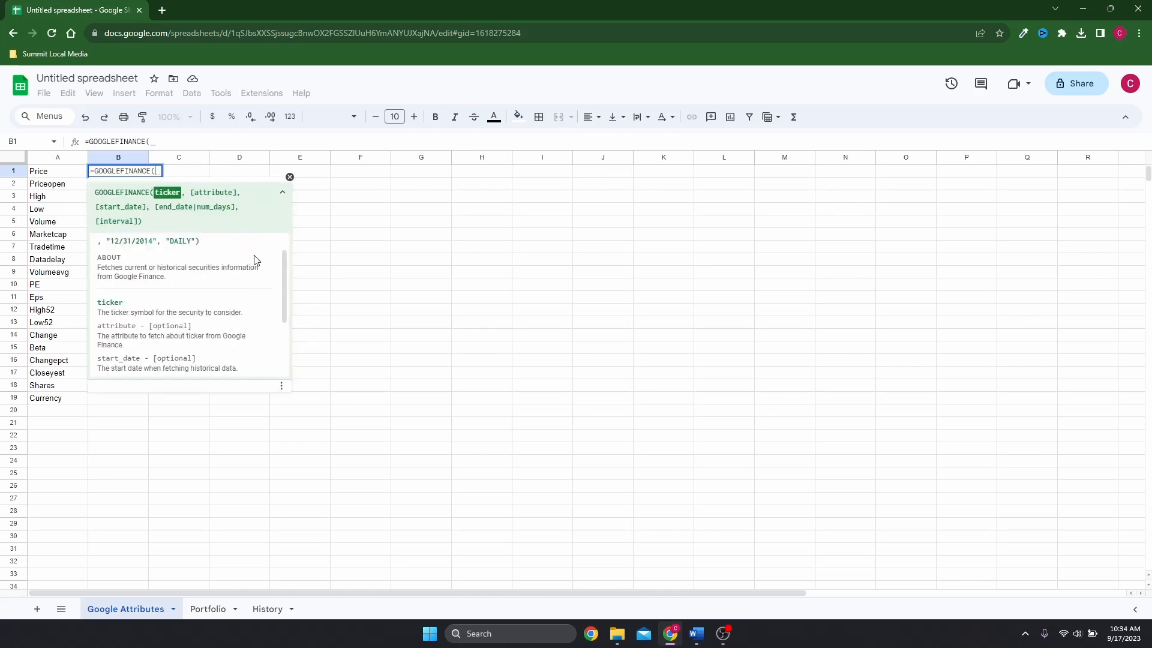
scroll(255, 257, down, 3)
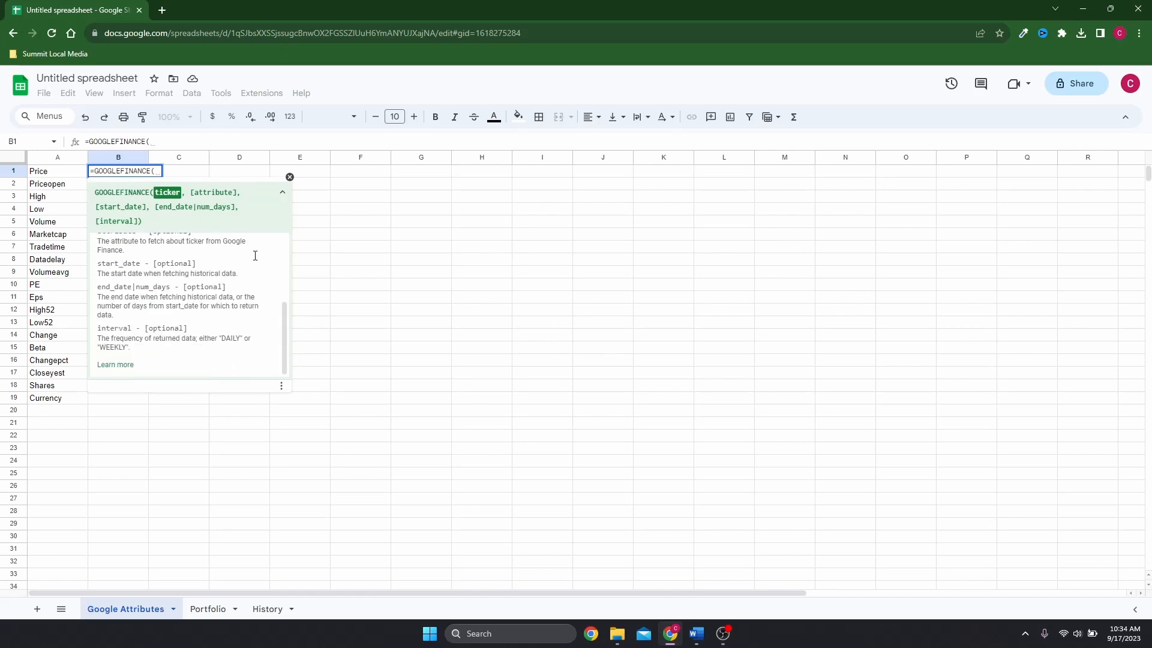
click(127, 366)
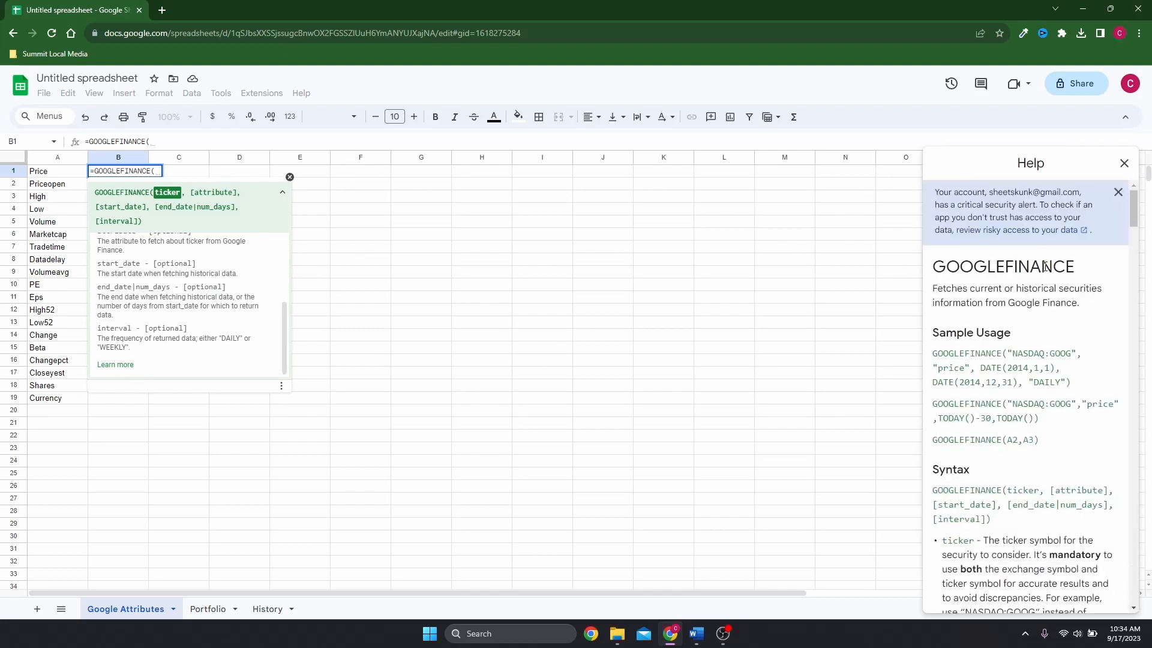
scroll(1045, 266, down, 10)
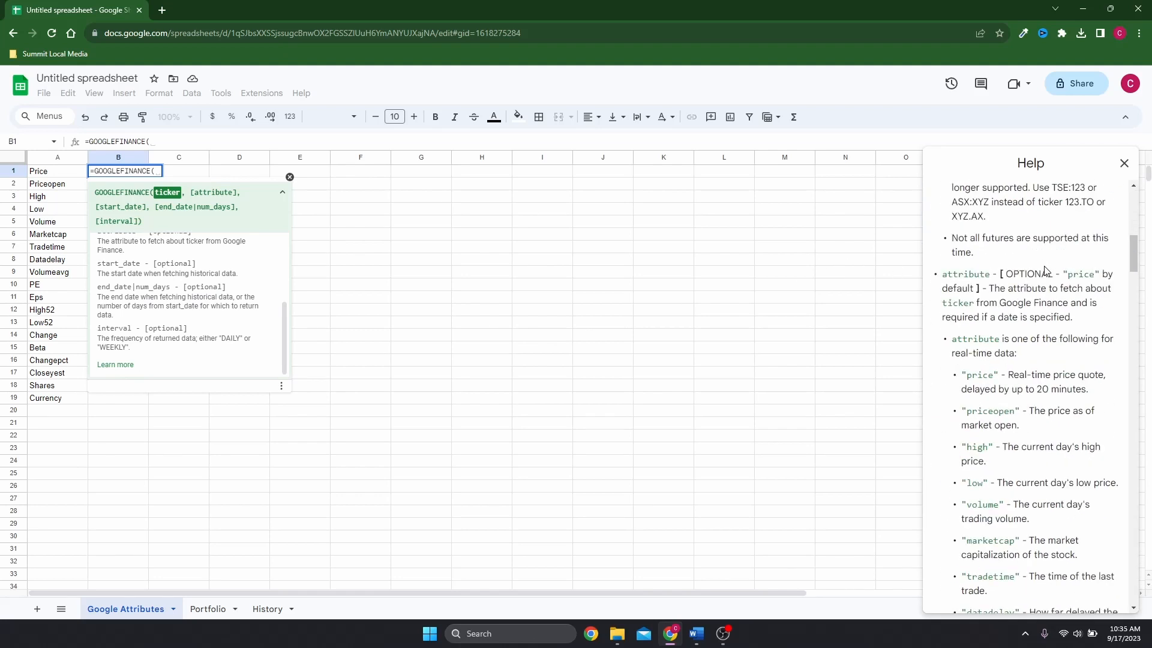
scroll(1045, 270, down, 4)
scroll(1046, 270, up, 15)
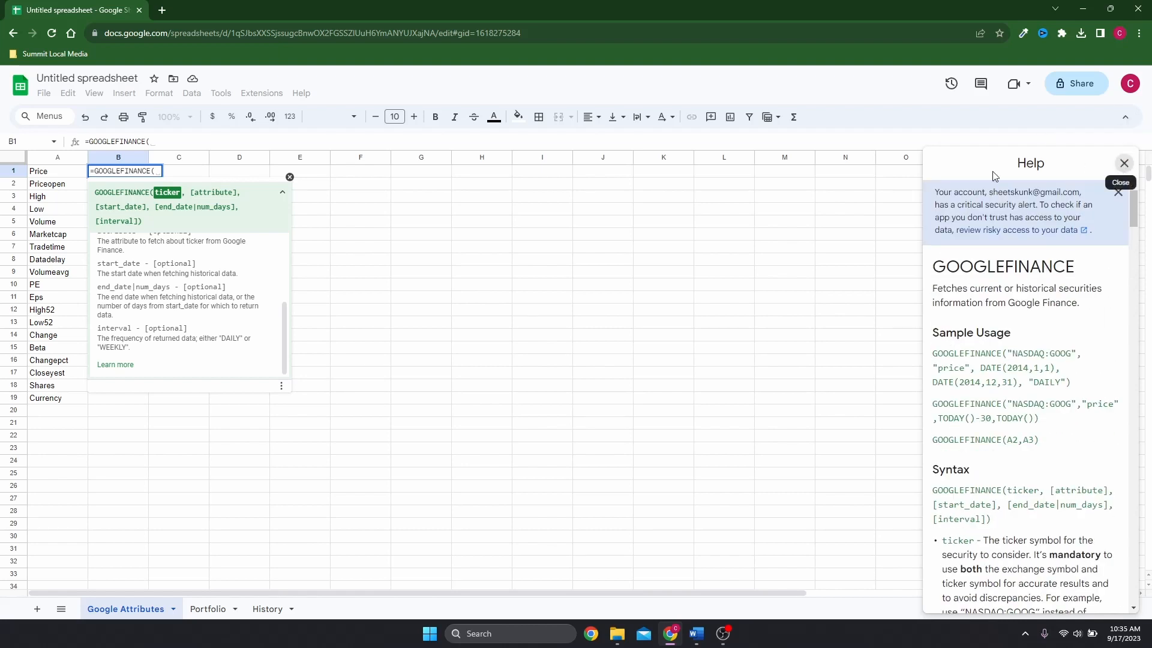
click(1124, 163)
Step: Hide the formula hint and complete the formula in B1 as =GOOGLEFINANCE("goog")
click(290, 177)
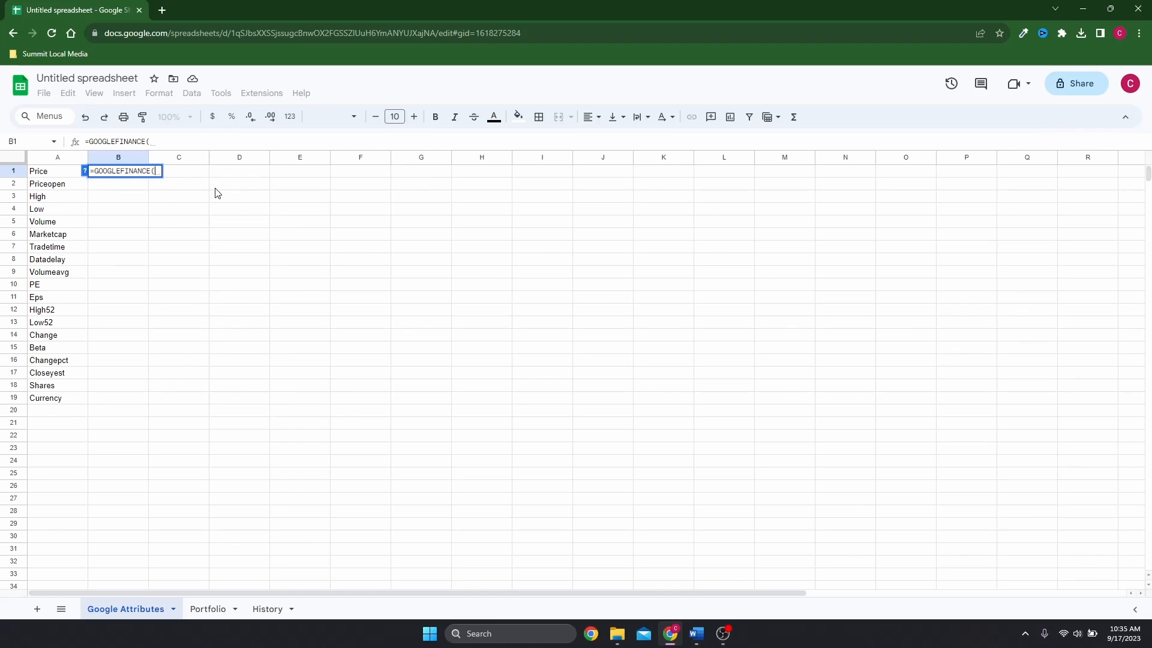
text("goog"))
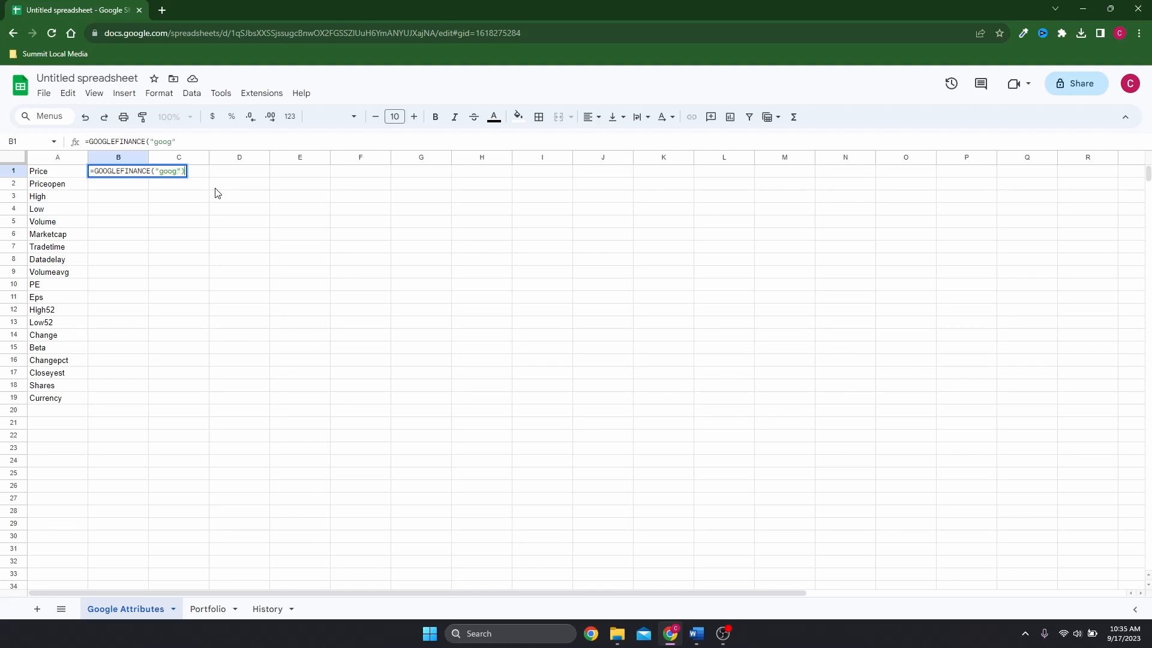
key(Return)
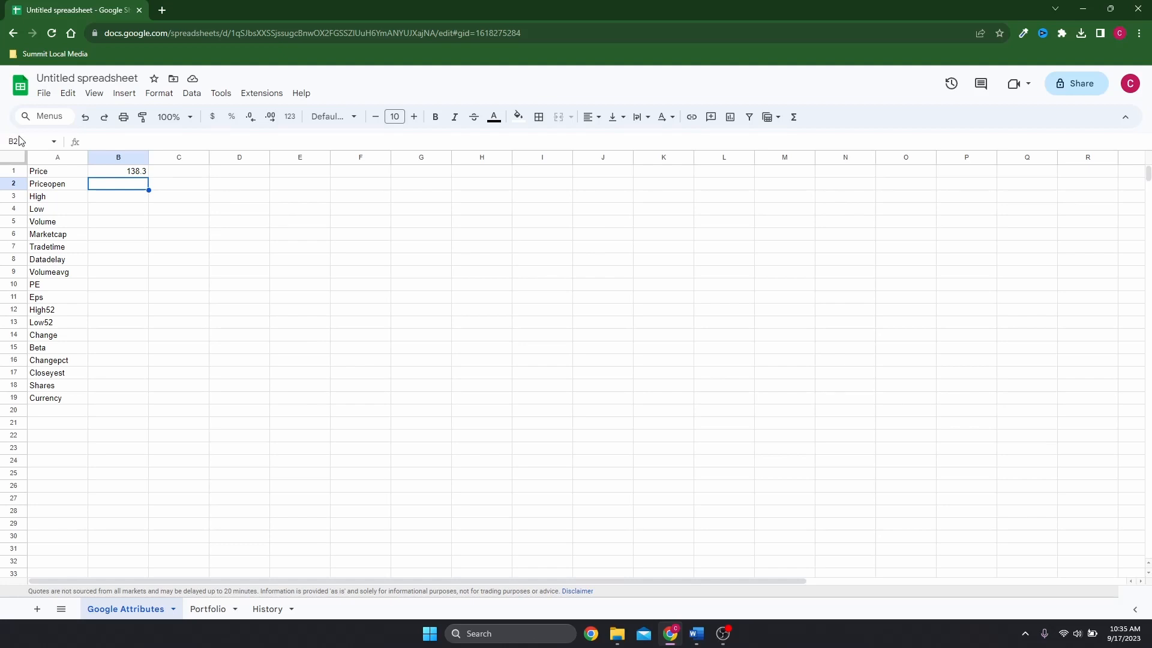
Step: Add cell A1 as the attribute argument in B1, making the formula =GOOGLEFINANCE("goog",A1)
click(116, 172)
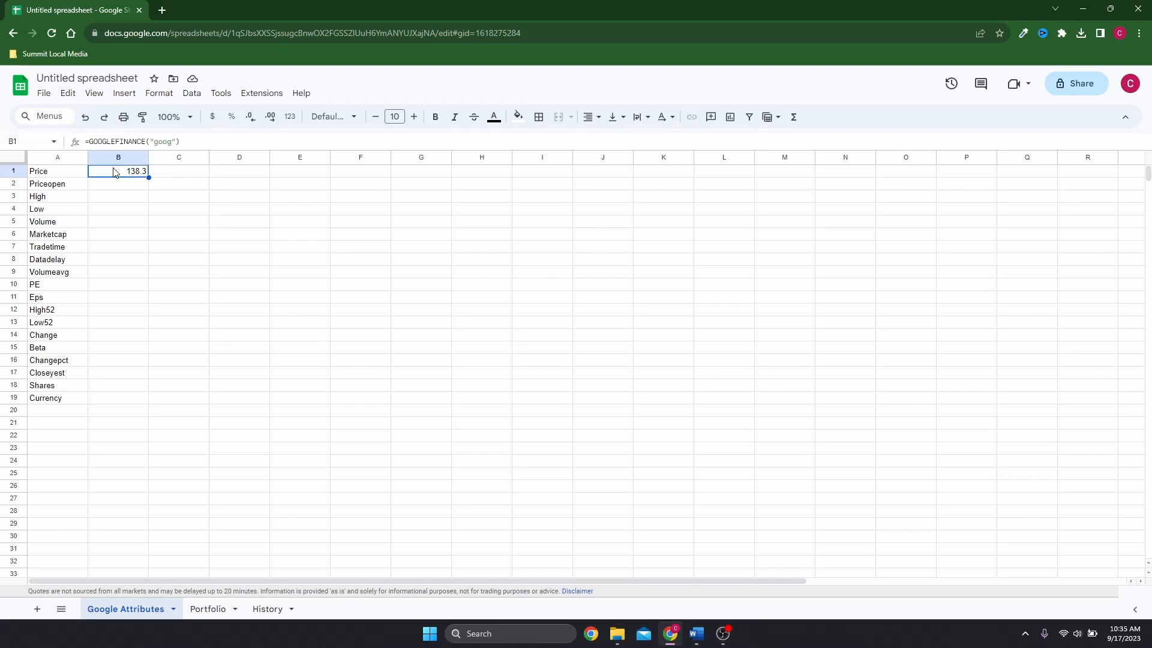
click(177, 142)
text(,)
click(43, 174)
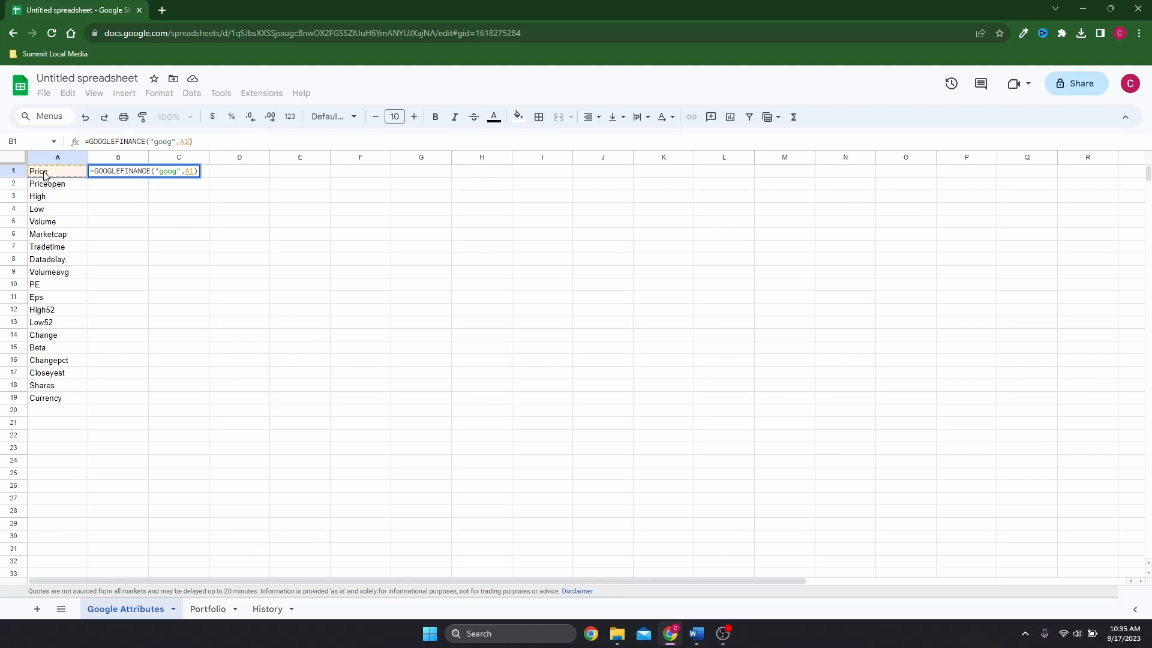
key(Return)
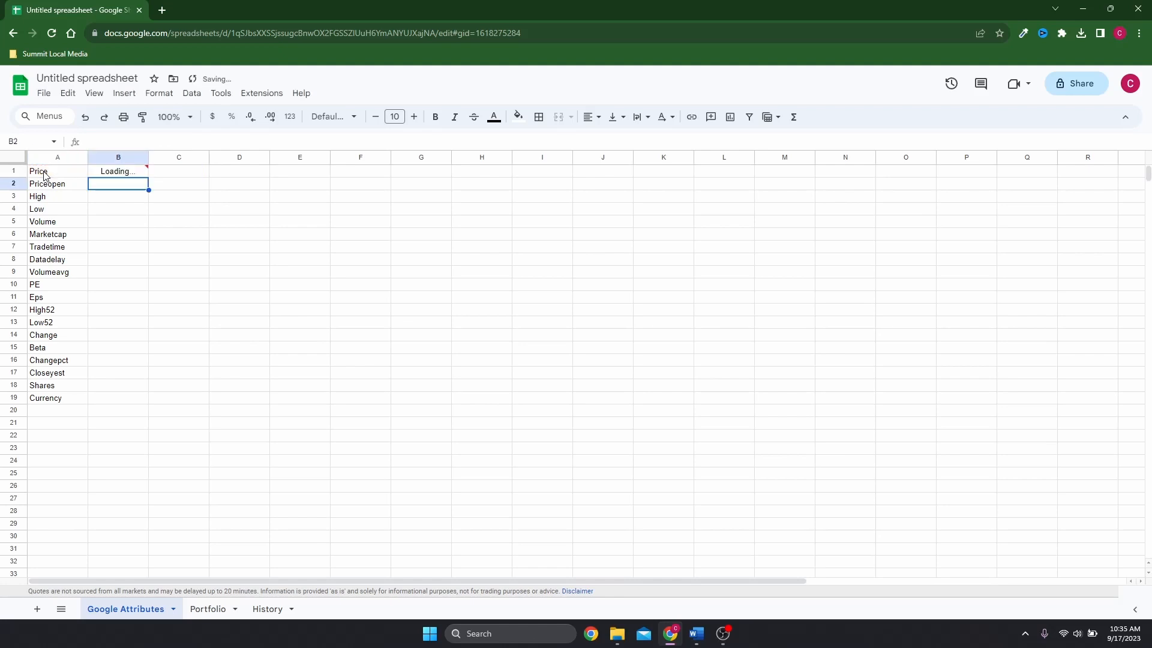
Step: Fill the B1 formula down column B to row 19 for all listed attributes
click(137, 174)
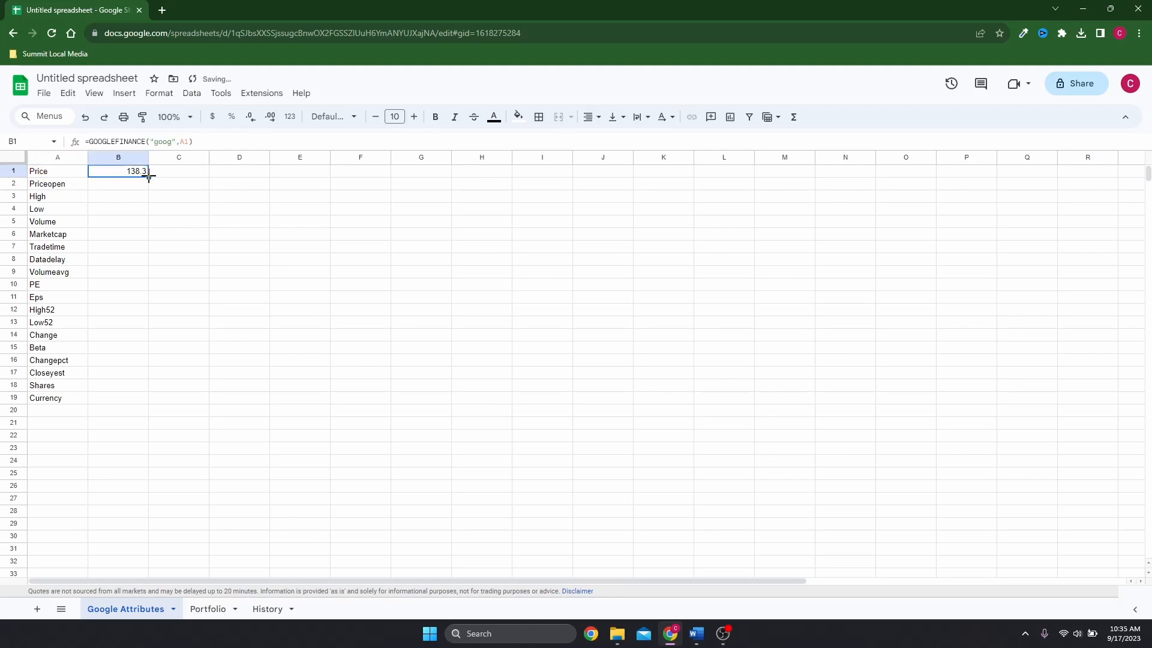
double_click(149, 176)
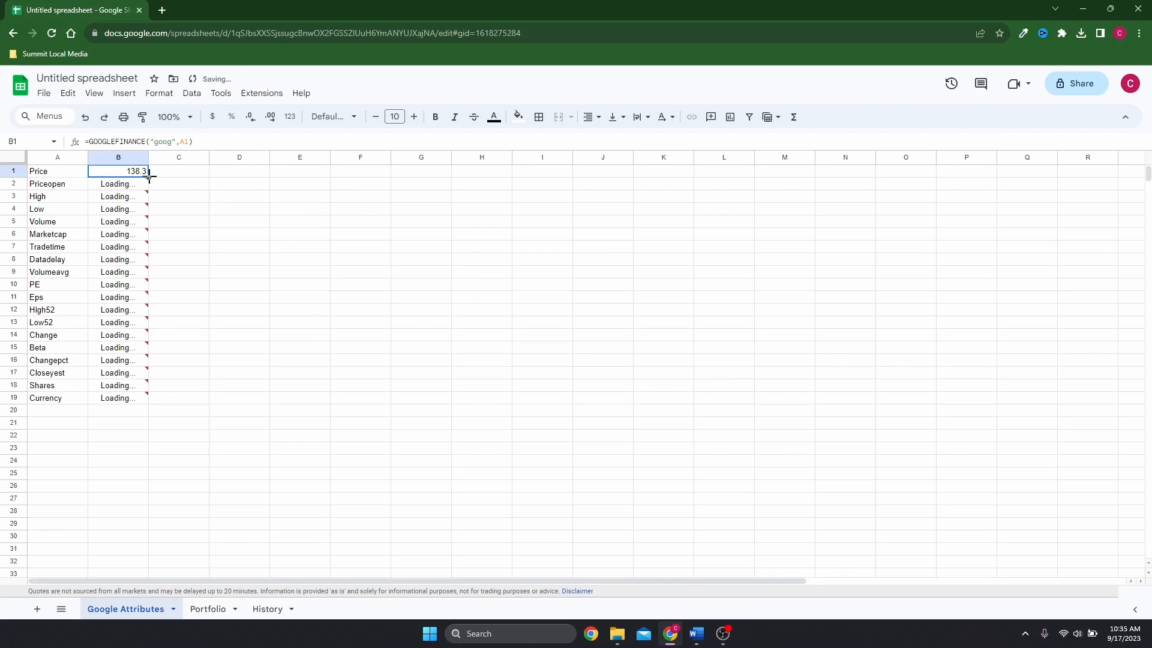
click(523, 299)
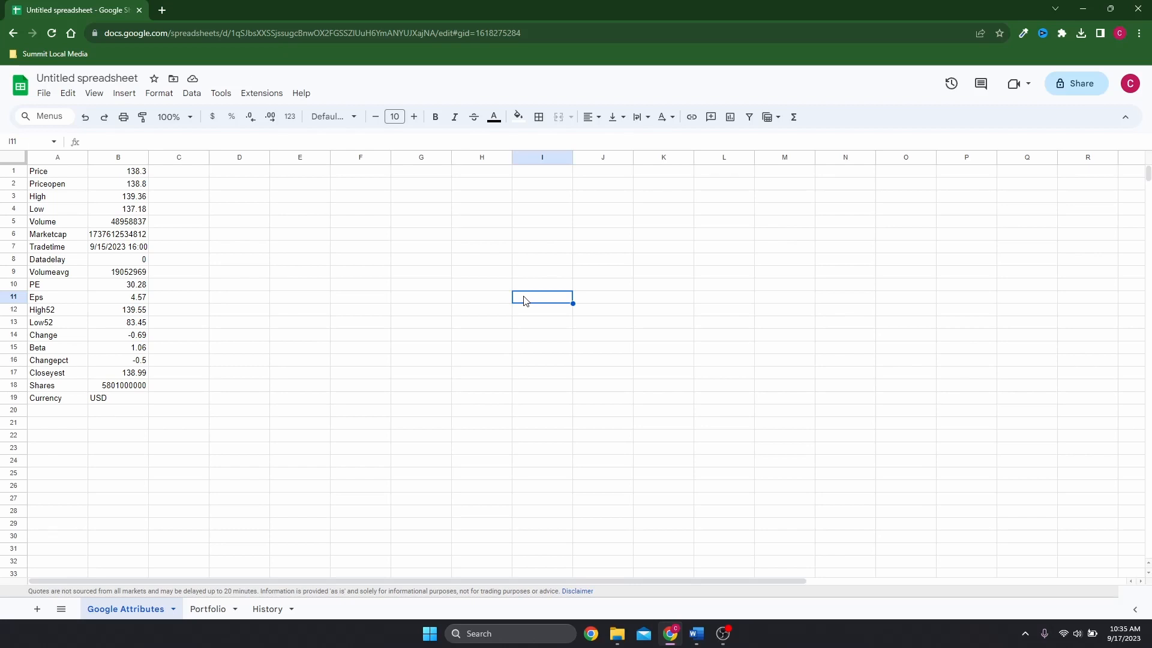
Step: On the Portfolio sheet, enter =GOOGLEFINANCE(A2,B1) in cell B2 for the first stock's name
click(207, 609)
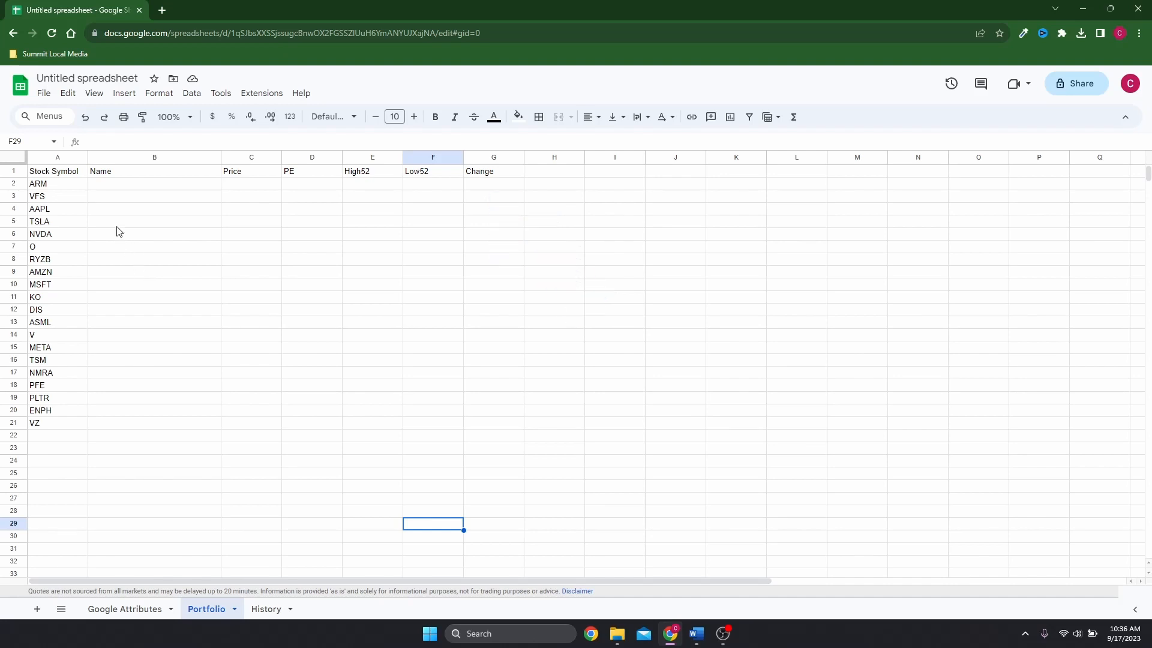
click(100, 190)
text(=goog)
key(Tab)
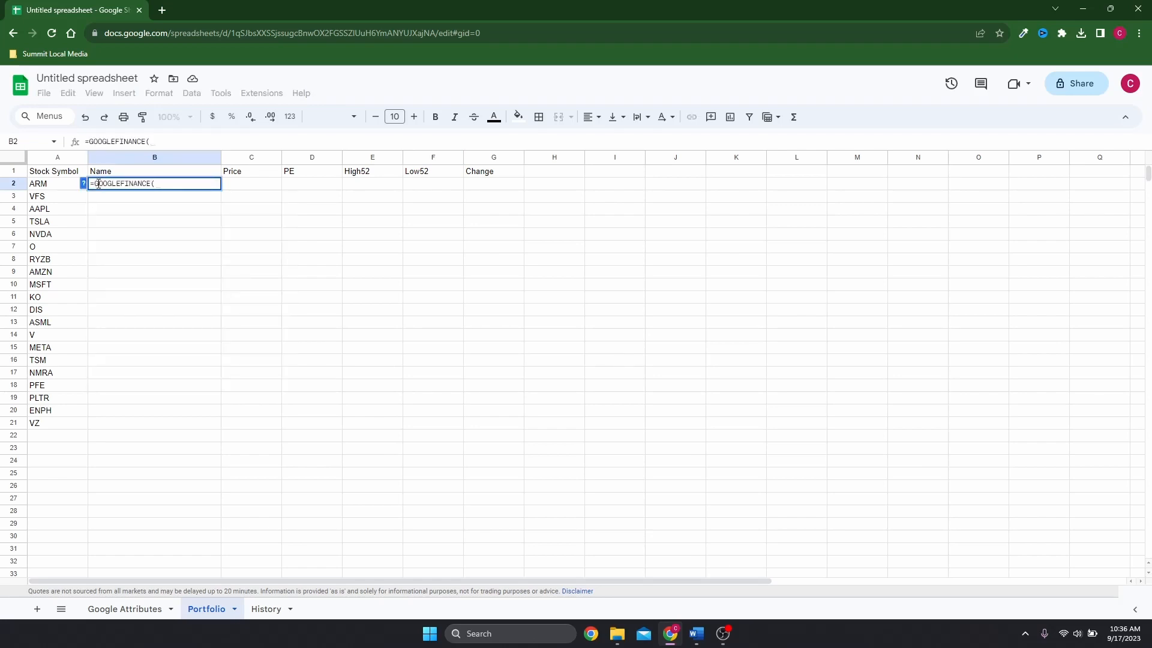
click(58, 186)
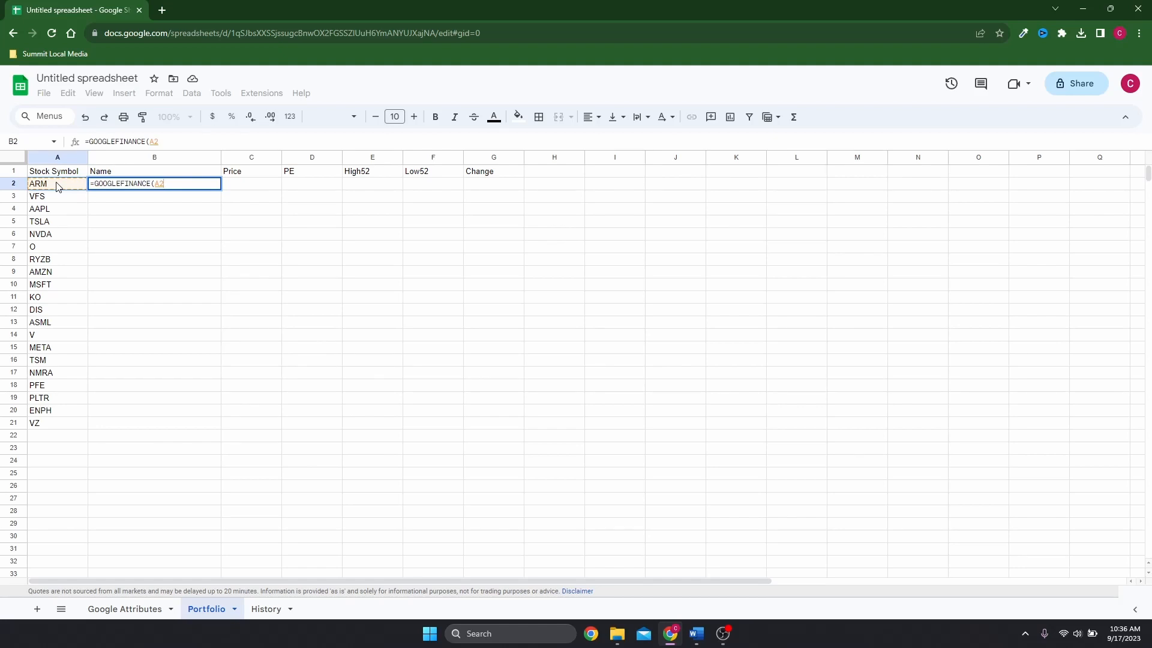
text(,)
click(97, 175)
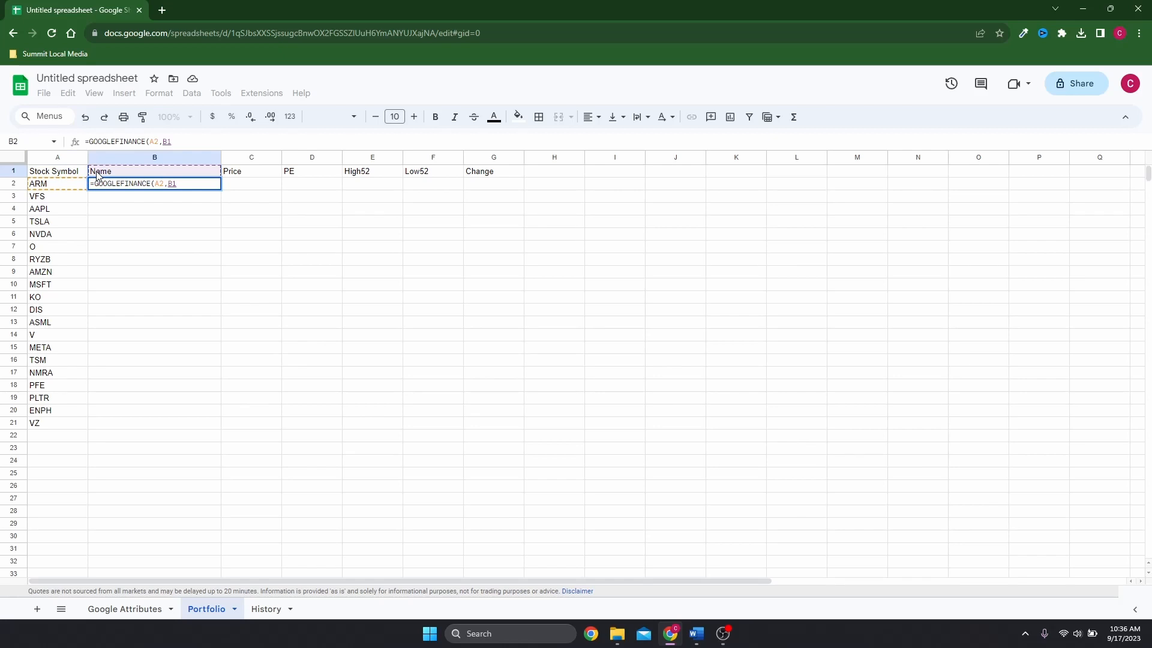
text())
key(Return)
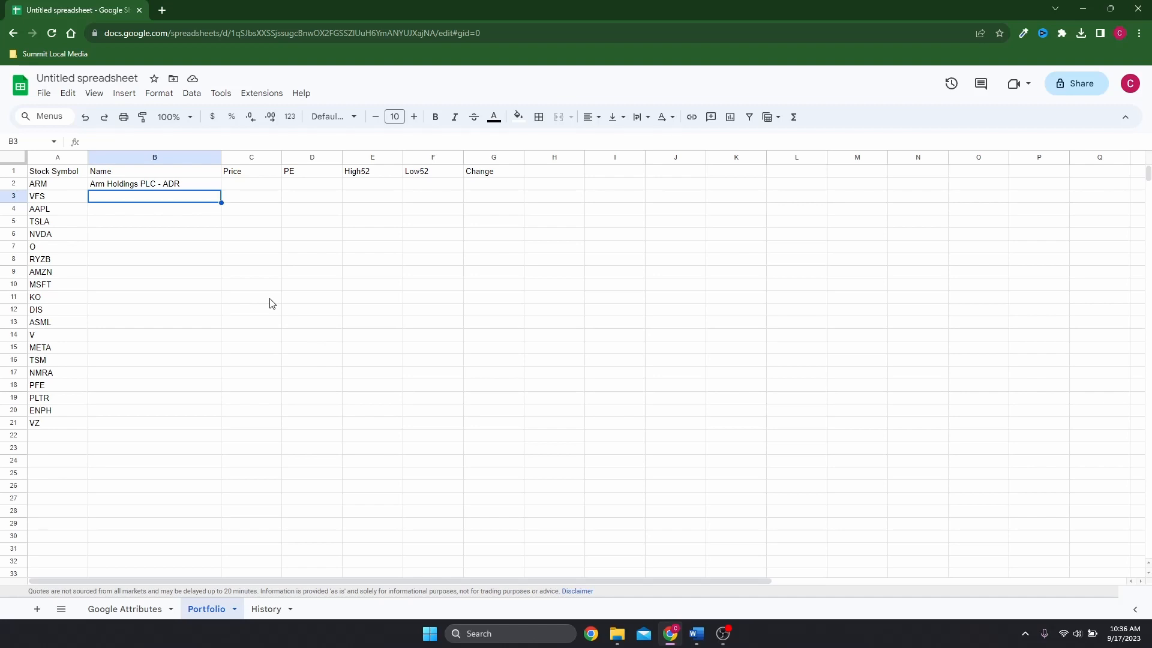
Step: Lock the symbol column and header row in the B2 formula, making it =GOOGLEFINANCE($A2,B$1)
click(157, 187)
click(151, 141)
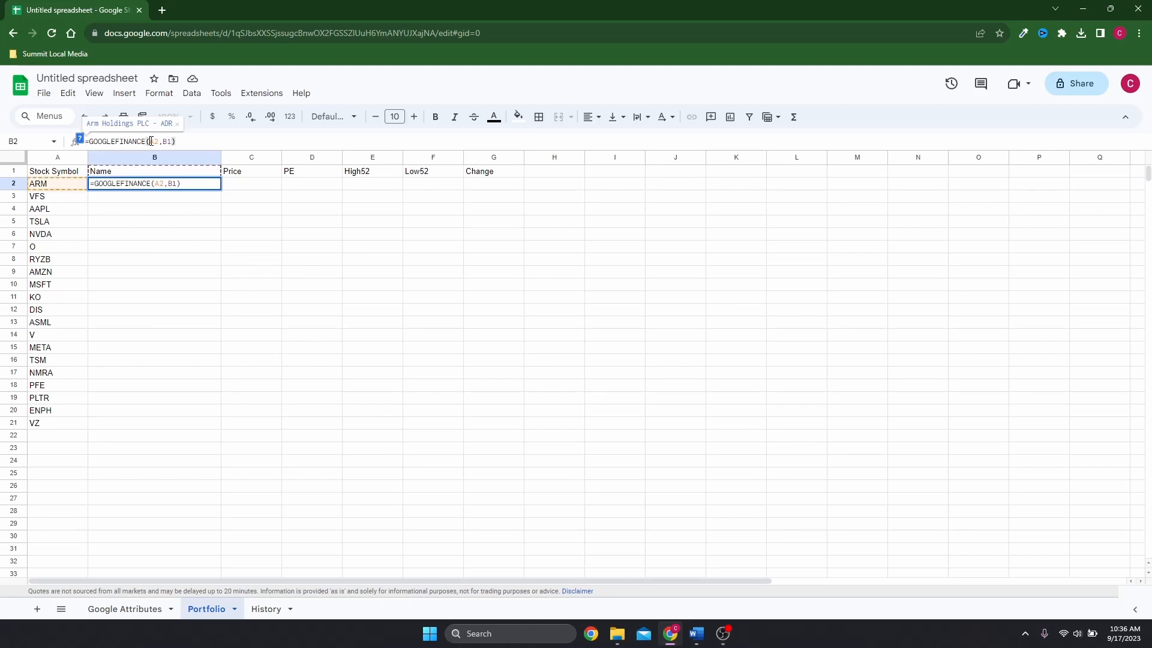
text($)
text($)
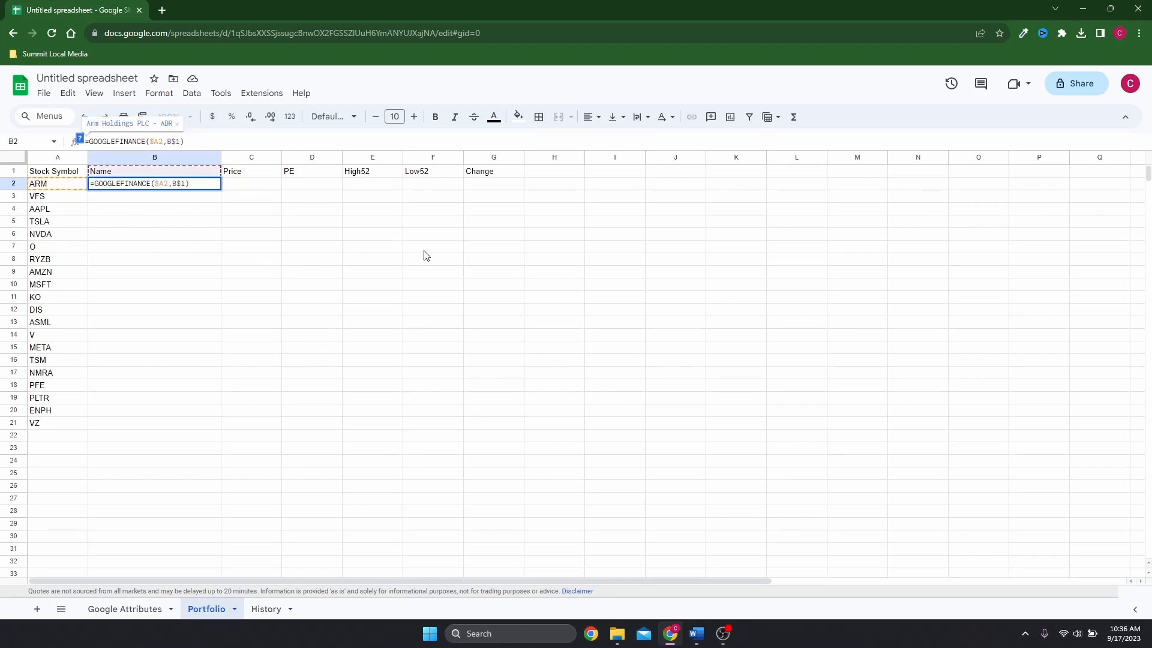
key(Return)
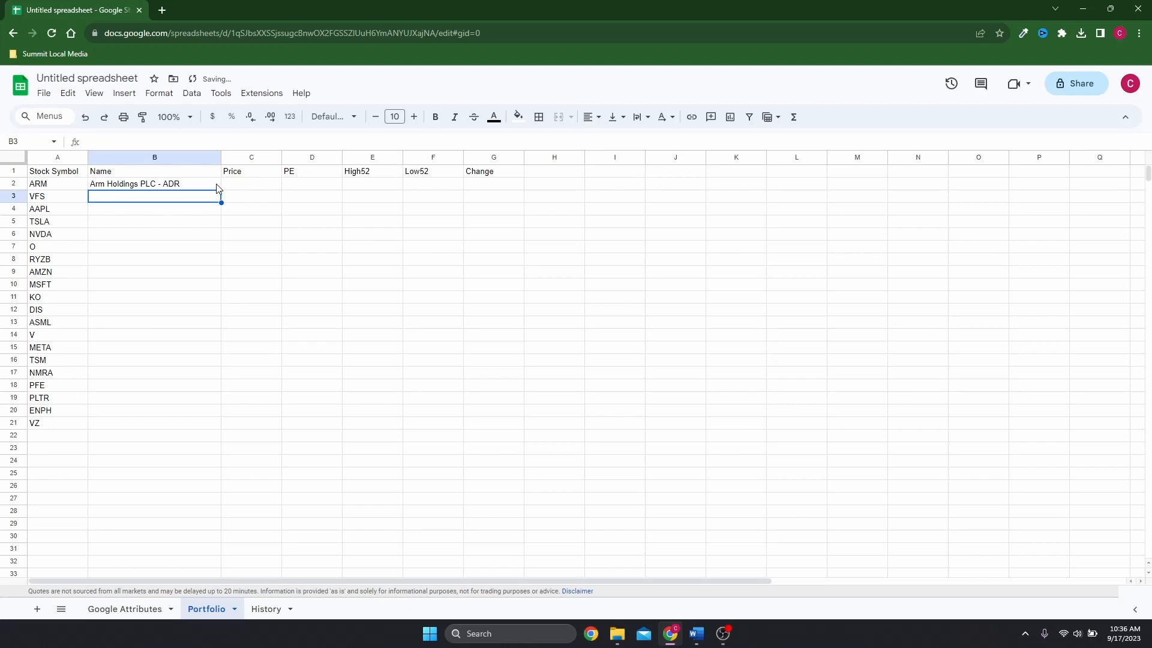
Step: Fill the GOOGLEFINANCE formula from B2 across the whole portfolio table, B2:G21
click(217, 188)
drag(221, 189, 516, 427)
click(639, 413)
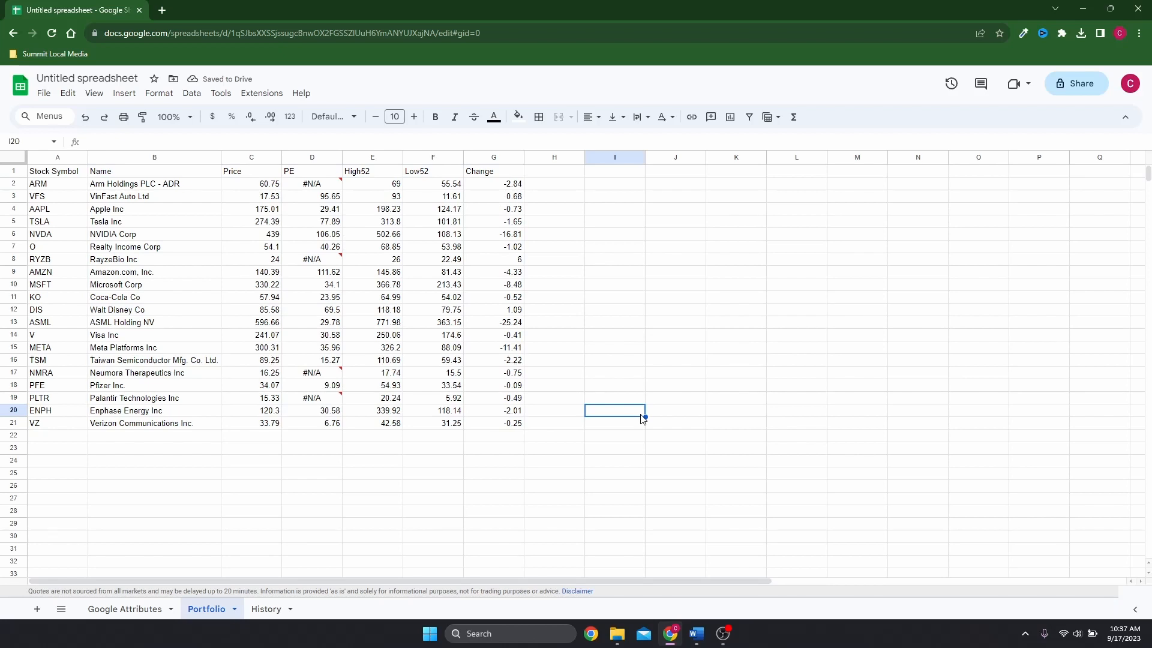
Step: Wrap the B2 formula in IFERROR with an empty result: =iferror(GOOGLEFINANCE($A2,B$1),"")
click(293, 158)
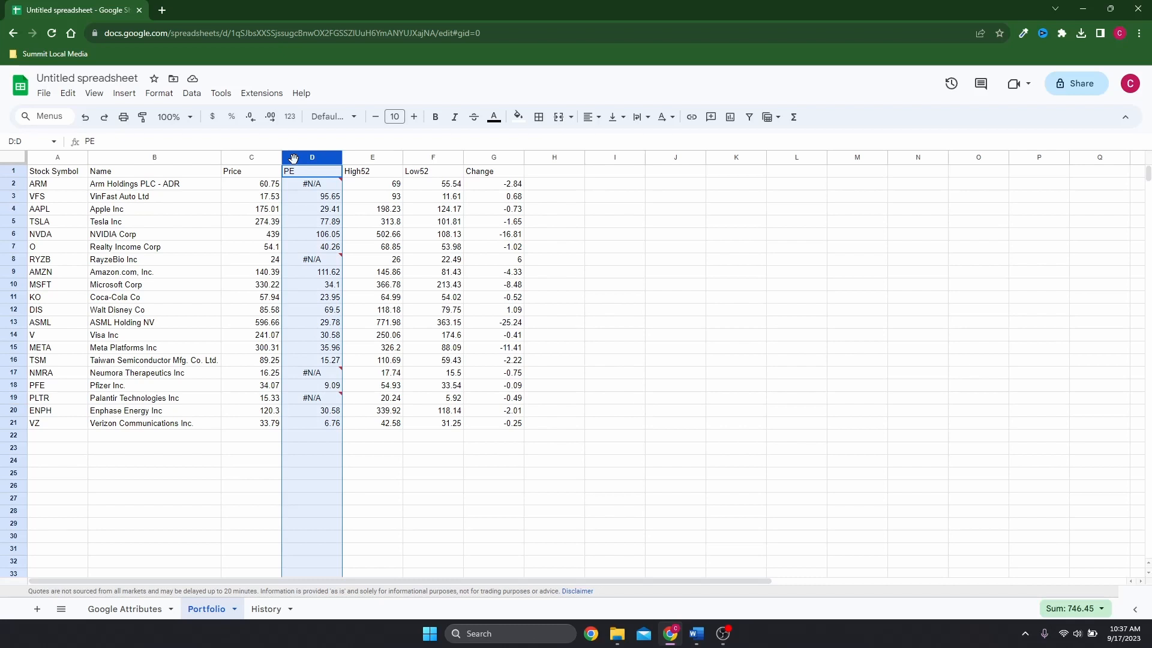
click(168, 186)
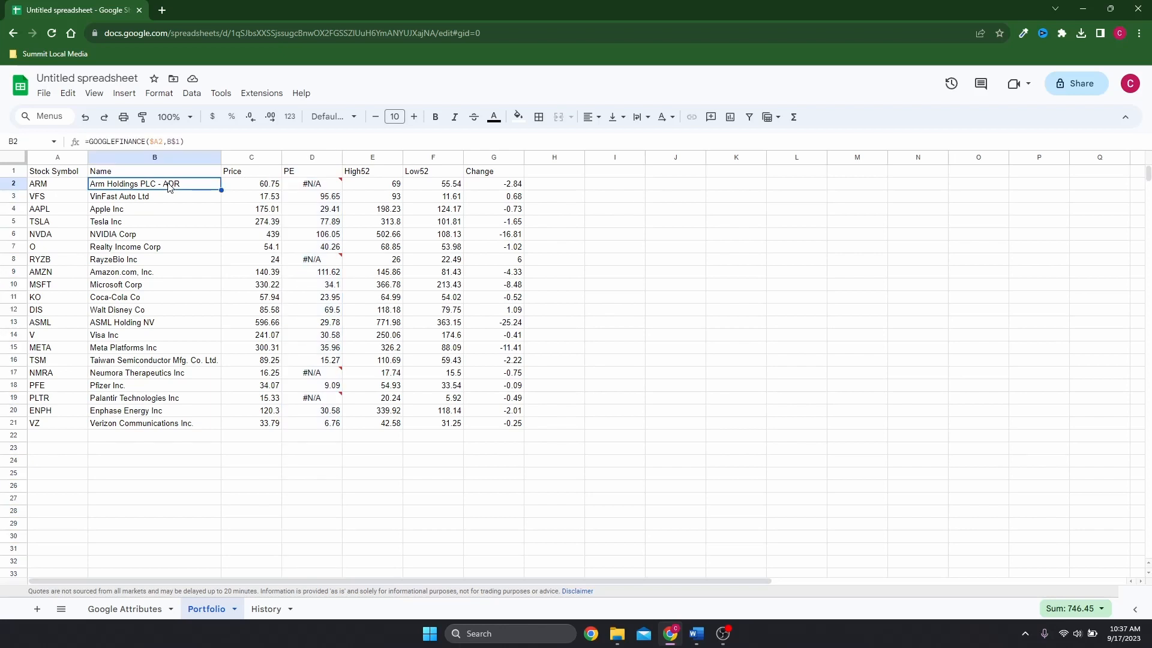
click(93, 143)
text(iferror()
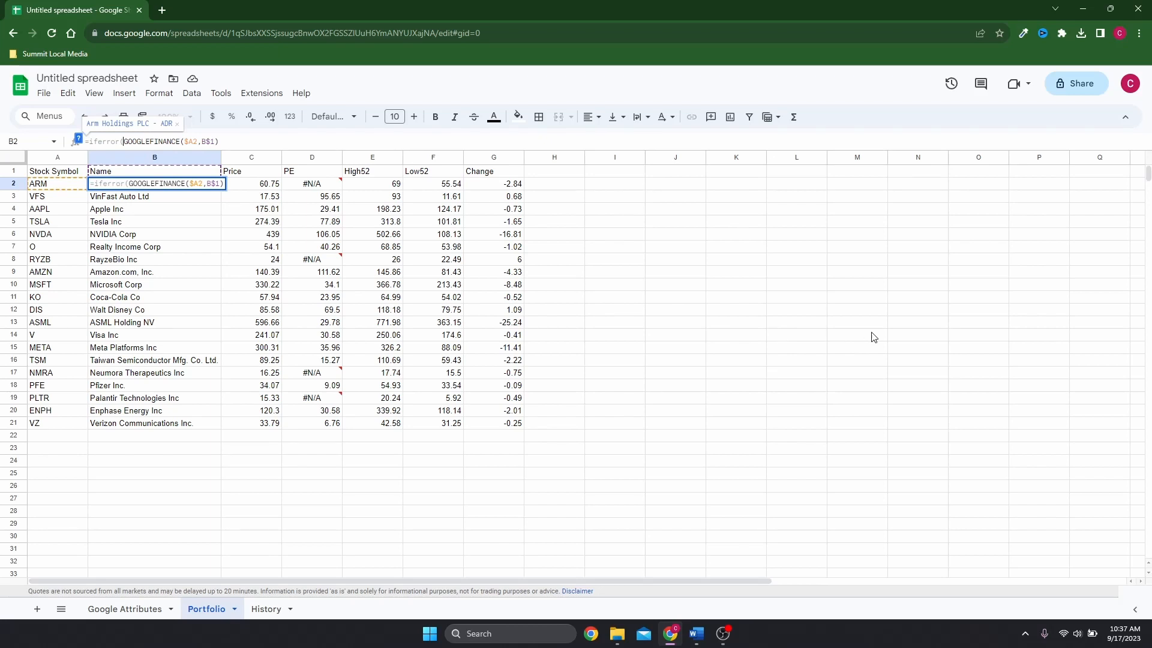
click(264, 146)
text(,""))
key(Return)
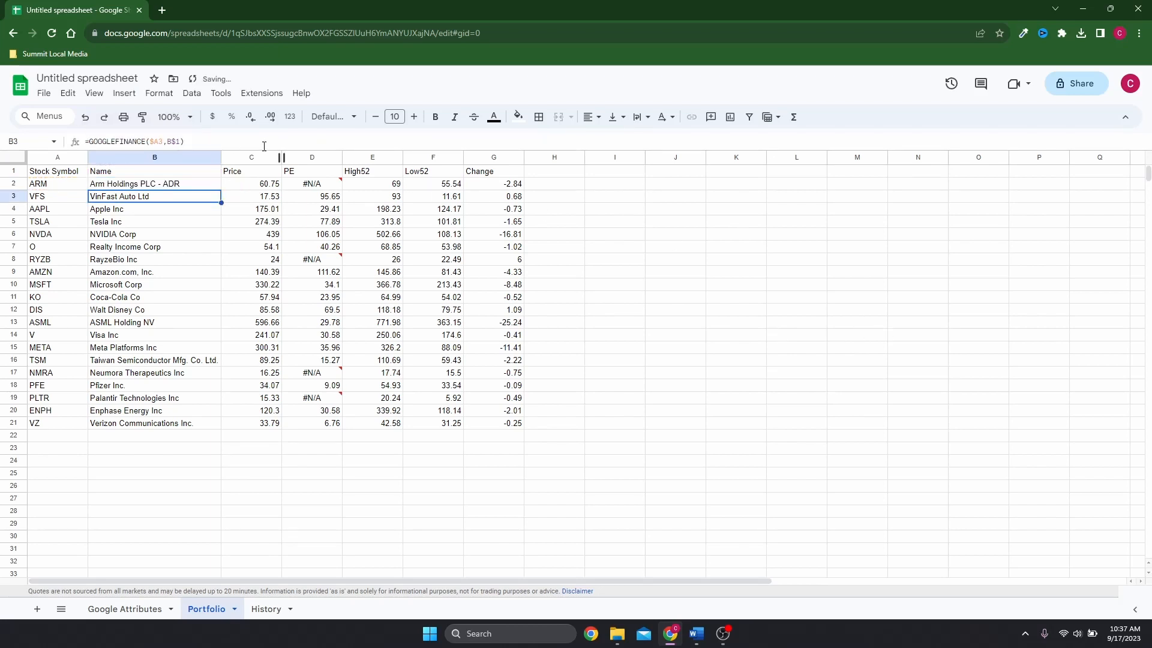
Step: Fill the IFERROR version of the formula from B2 over the range B2:G21
click(213, 183)
drag(221, 189, 526, 425)
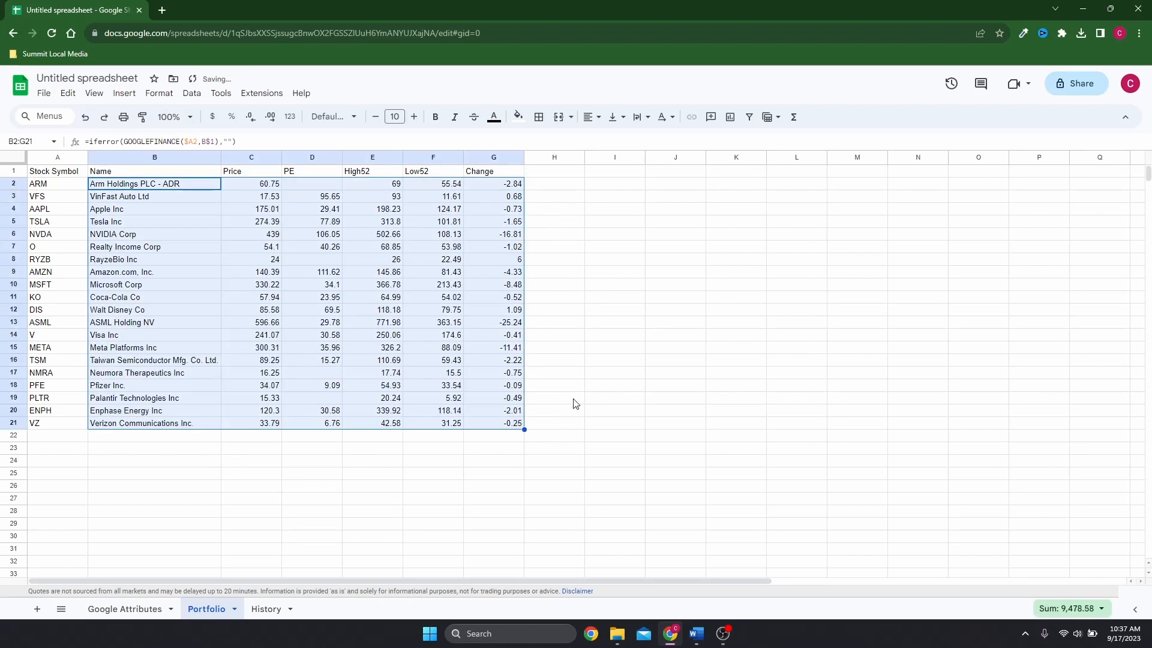
click(640, 352)
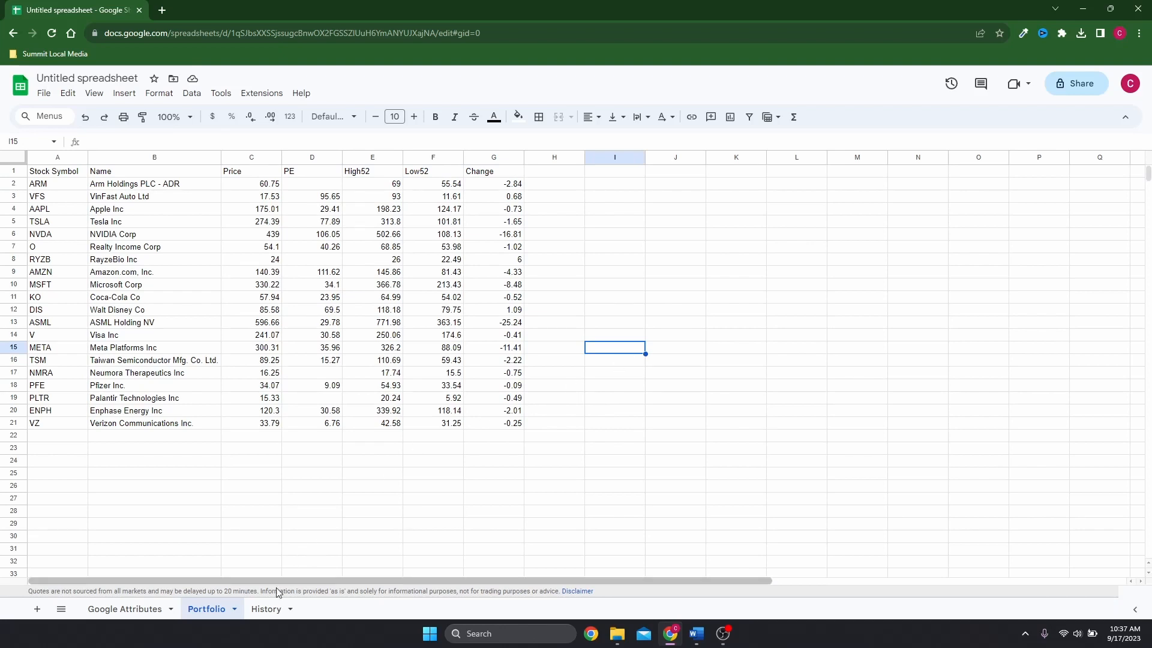
Step: On the History sheet, enter =GOOGLEFINANCE(A2,"price","9/1/2022",today(),"weekly") in B1 to list the stock's weekly price history
click(266, 609)
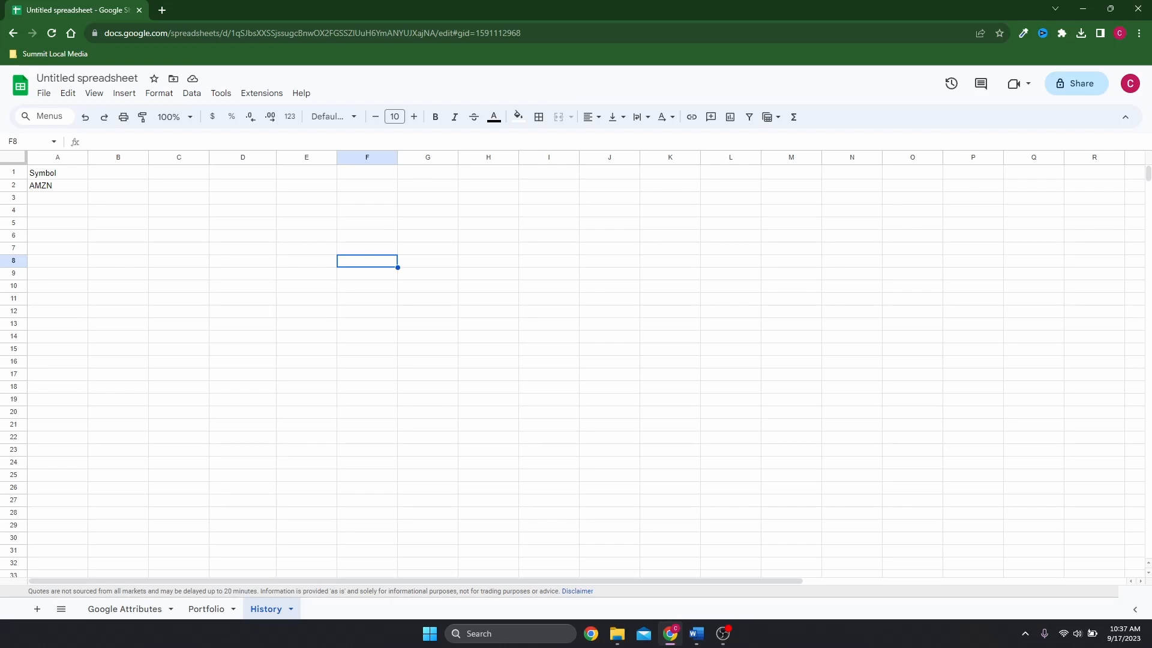
click(114, 174)
text(=GOOGLEFINANCE()
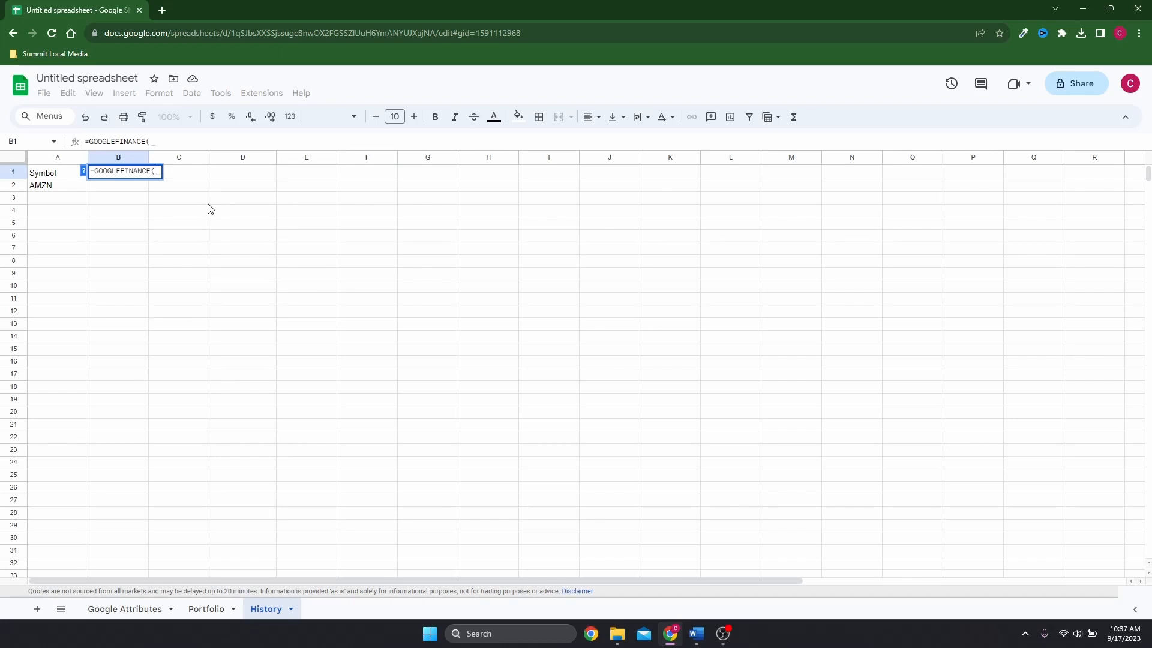
click(53, 189)
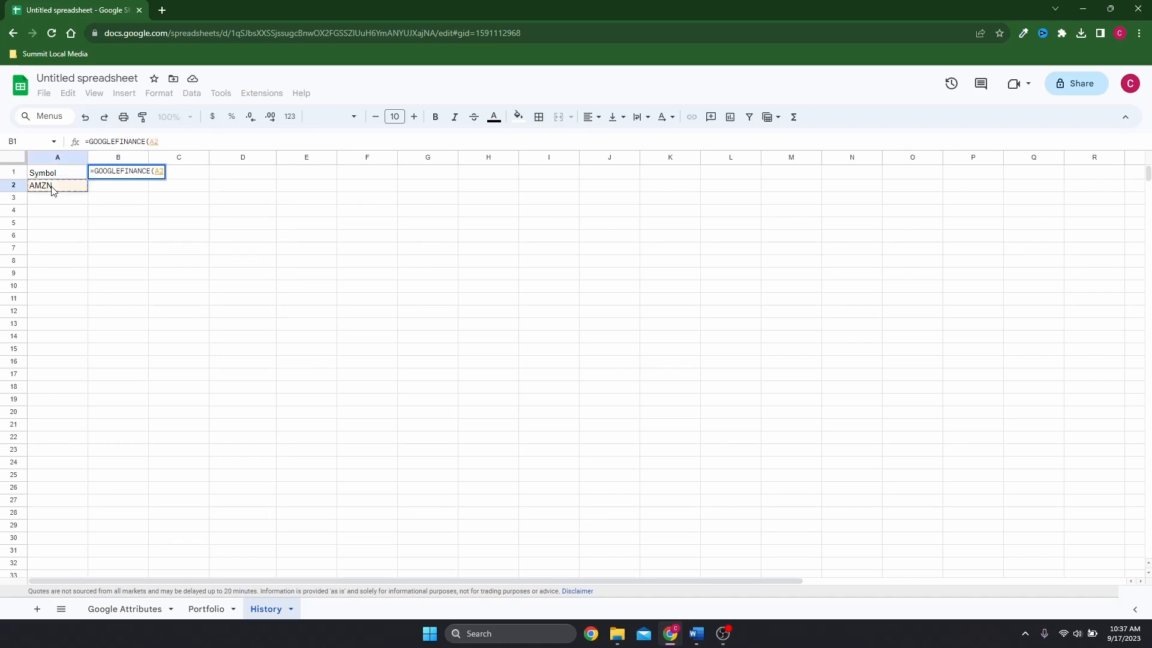
text(,"pri)
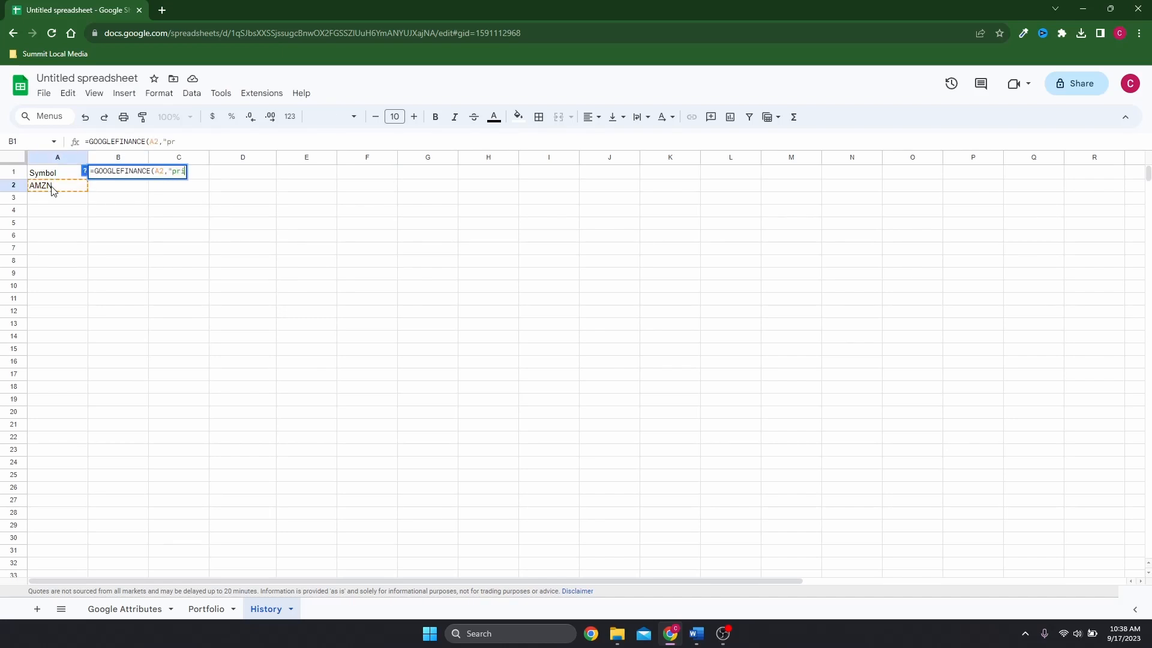
text(ce",)
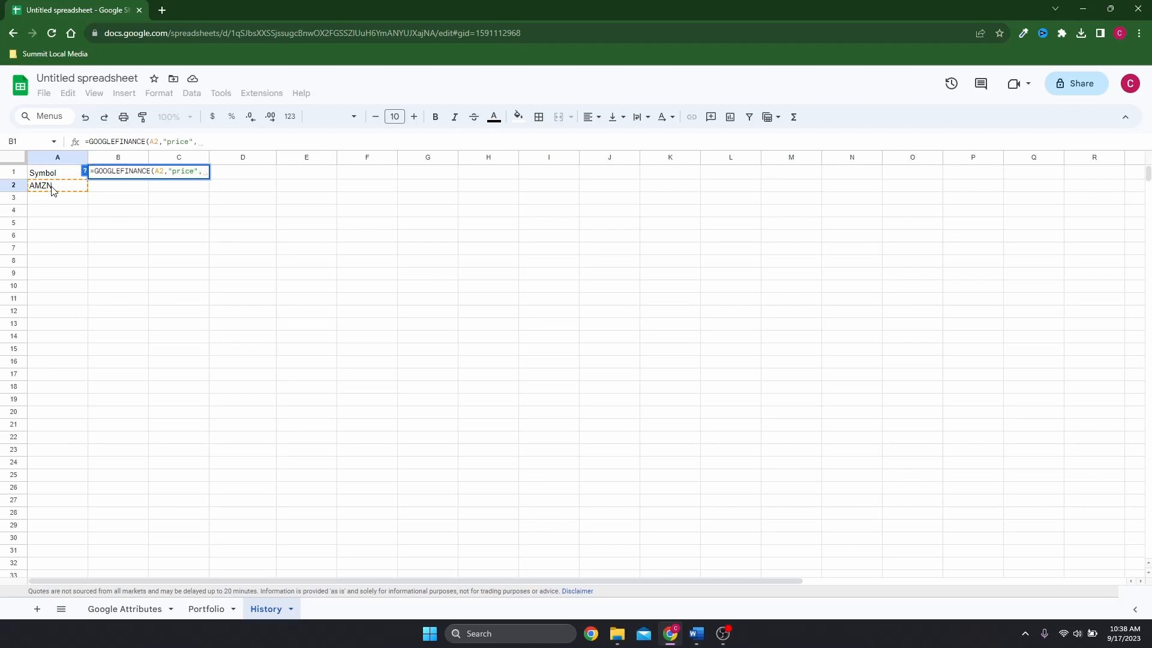
text(")
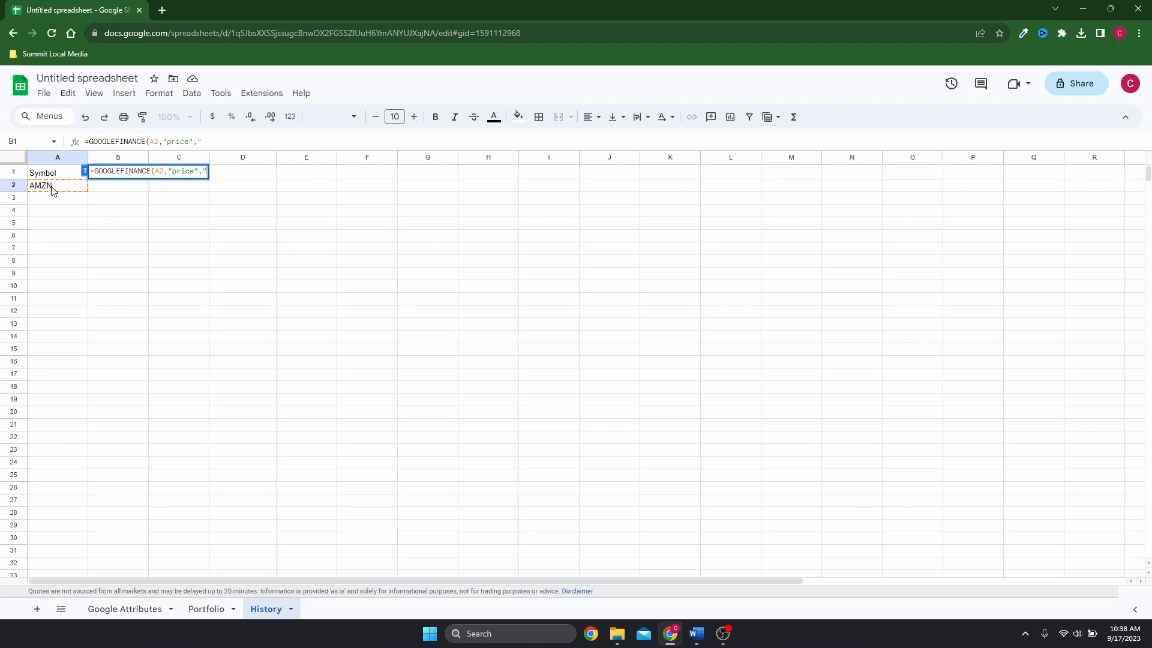
text(9/1/2022",)
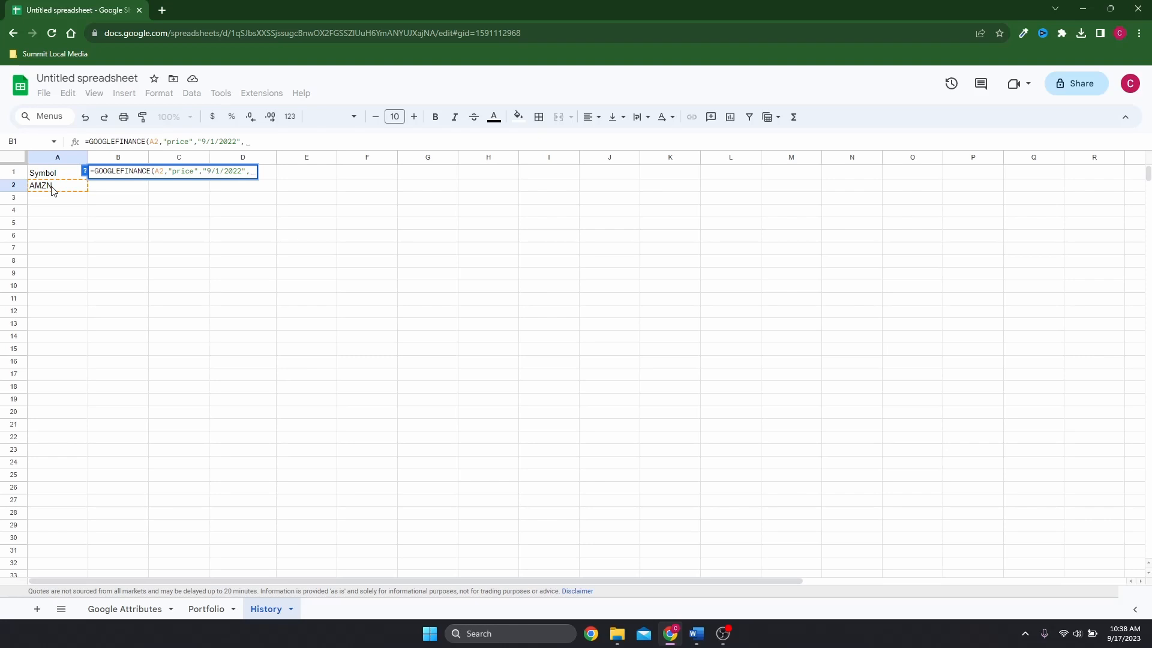
text(toda)
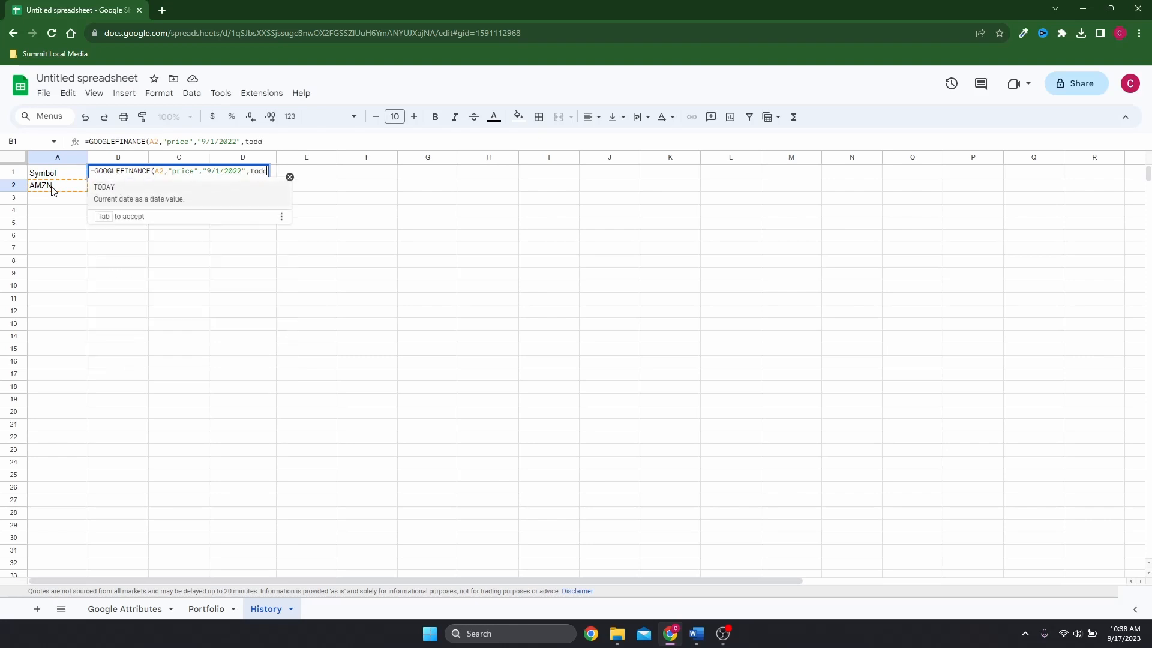
text(y())
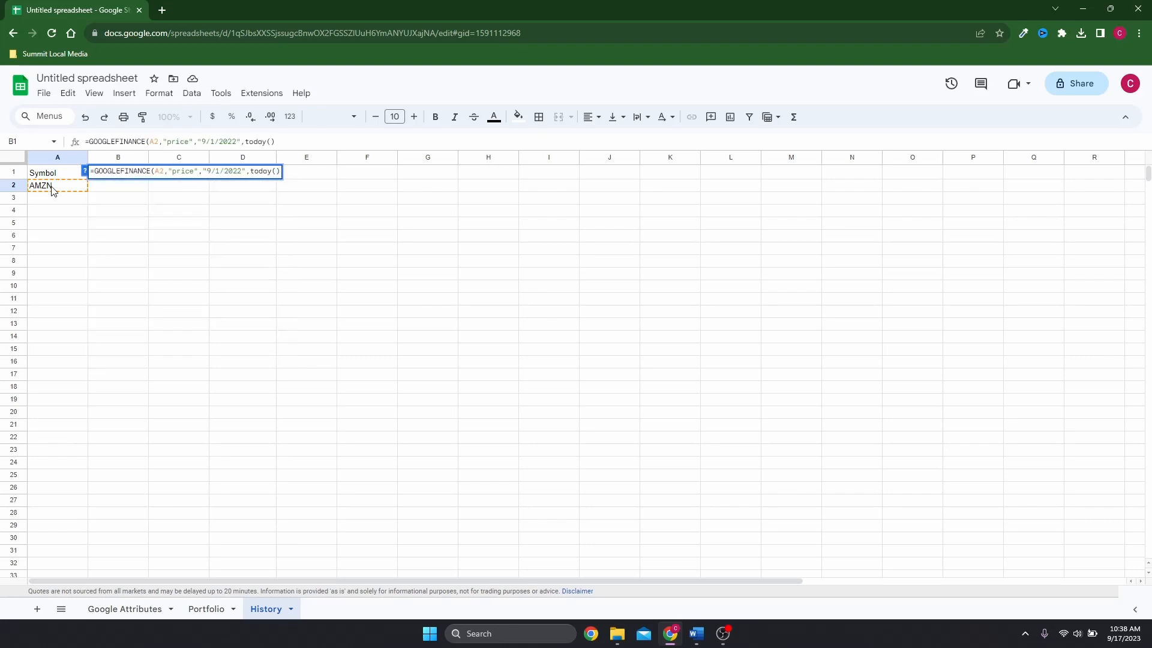
text(,)
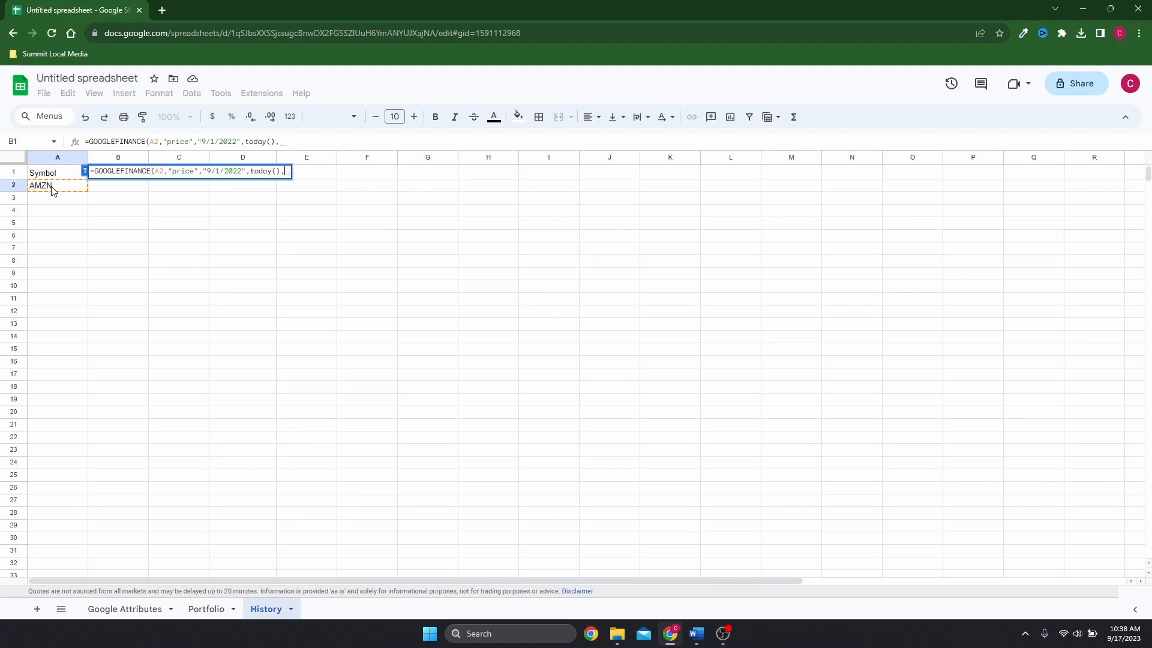
text("weekly)
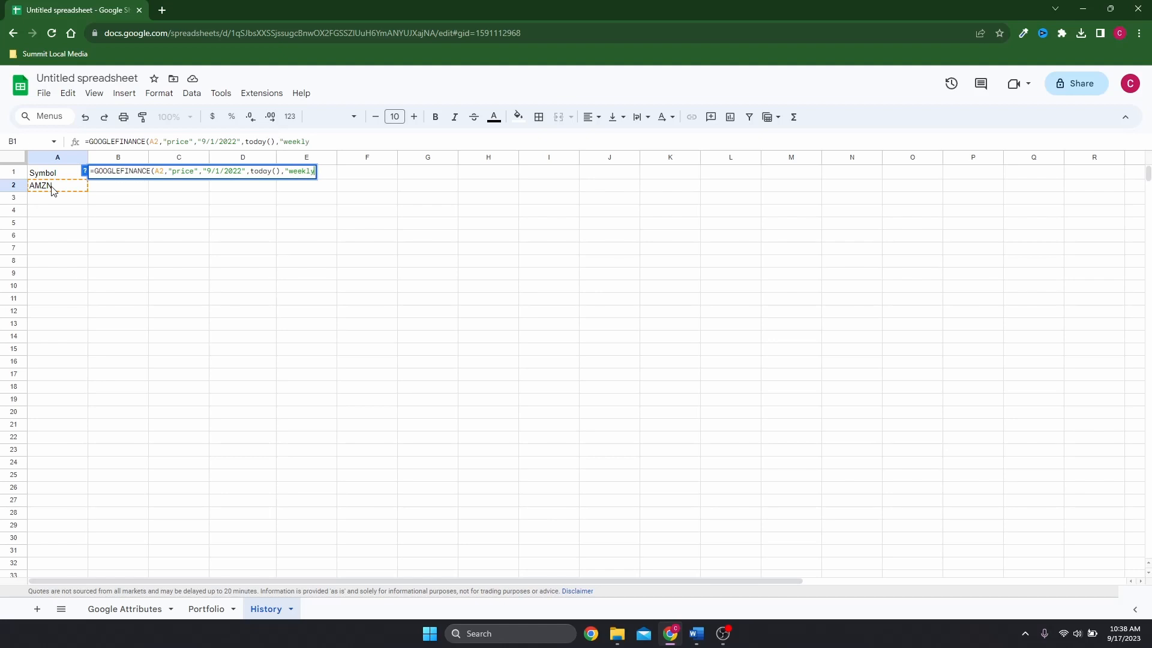
text("))
key(Return)
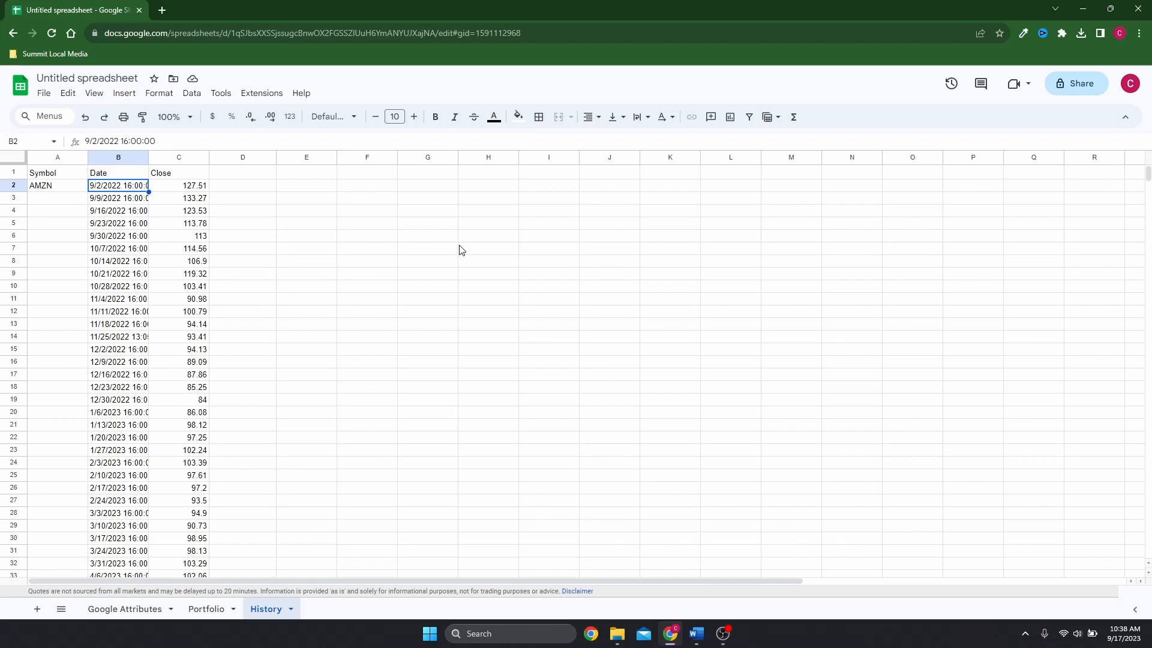
Step: Chart the closing prices in D1 with =sparkline(C2:C56,{"charttype","column";"color","blue"})
click(261, 177)
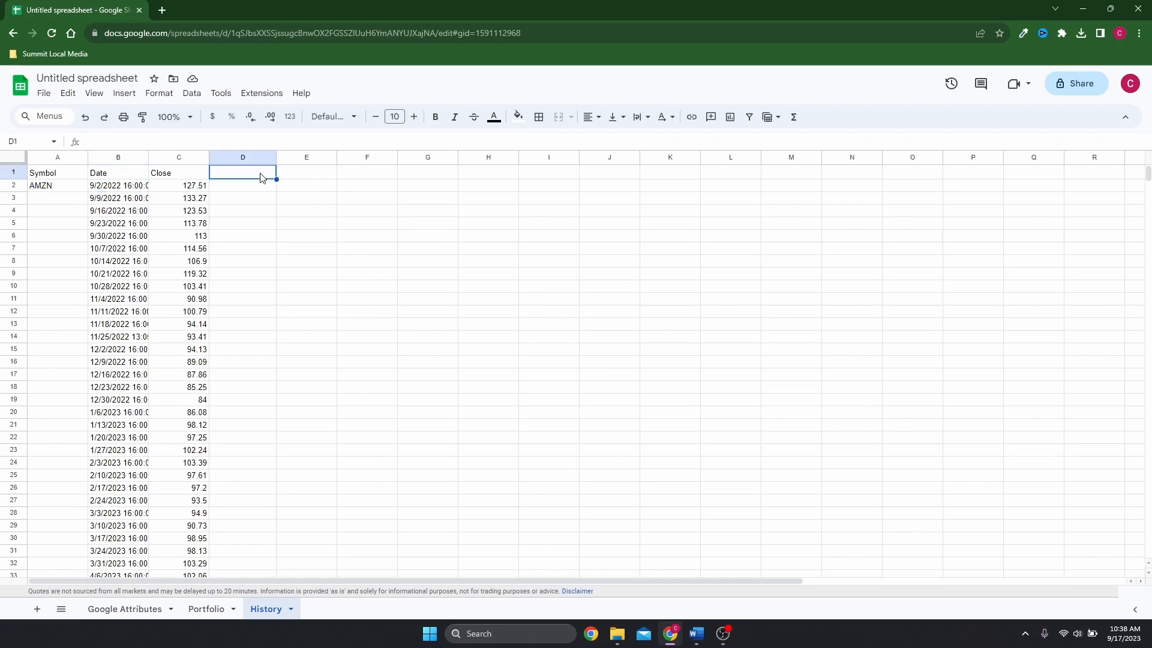
text(=)
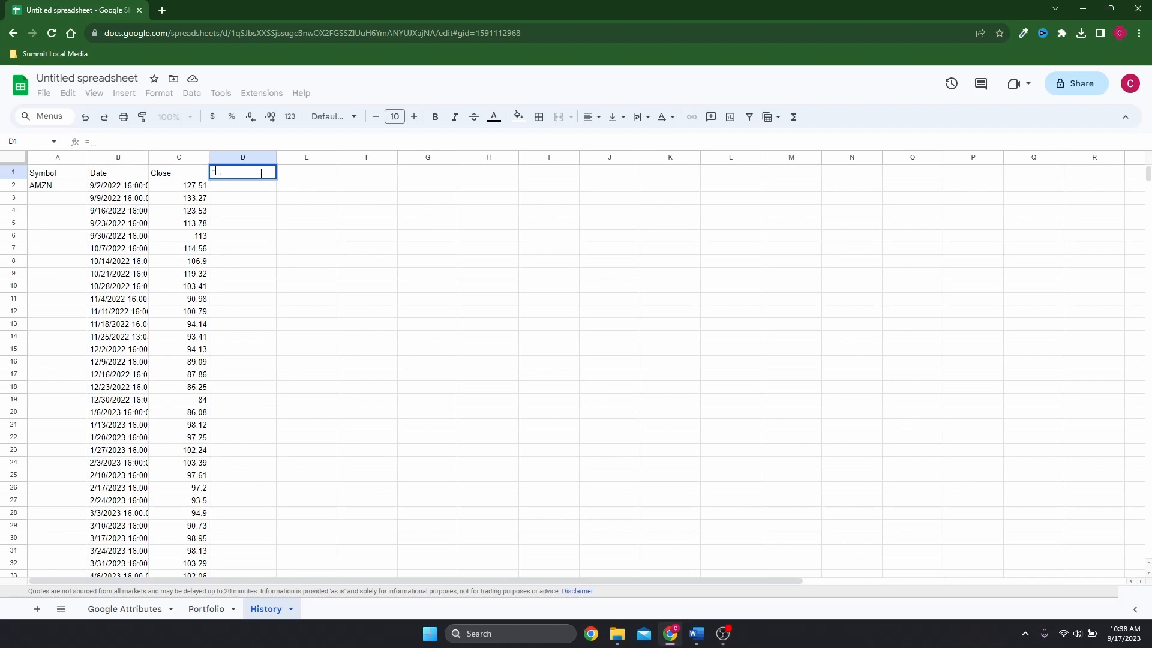
text(sporkline()
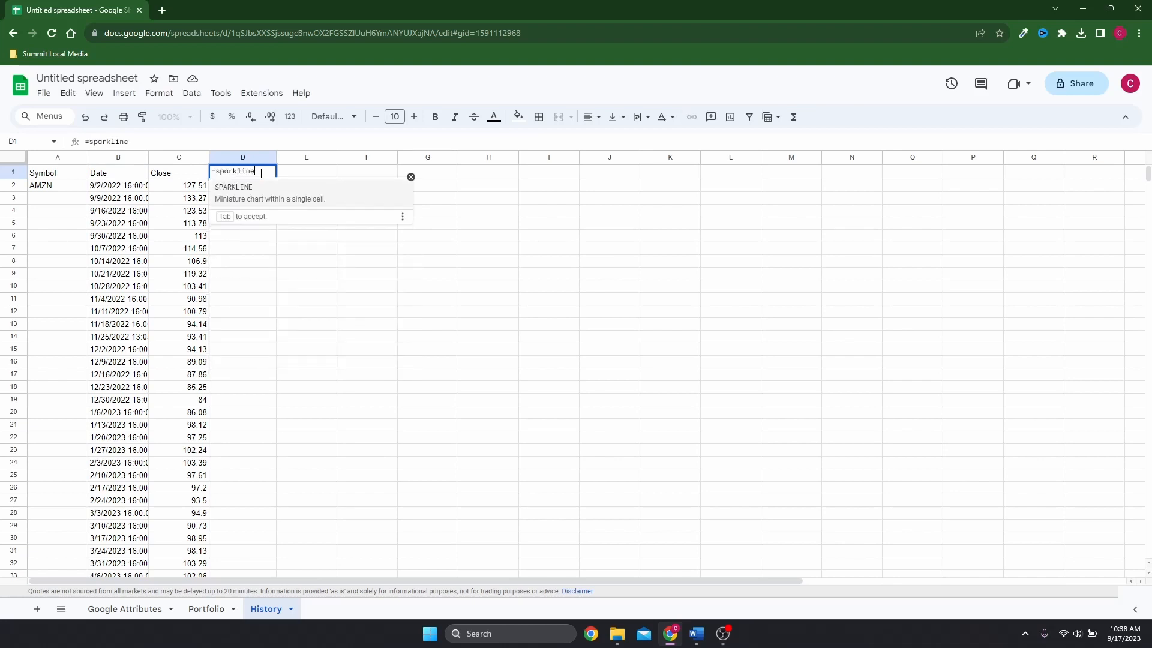
click(178, 189)
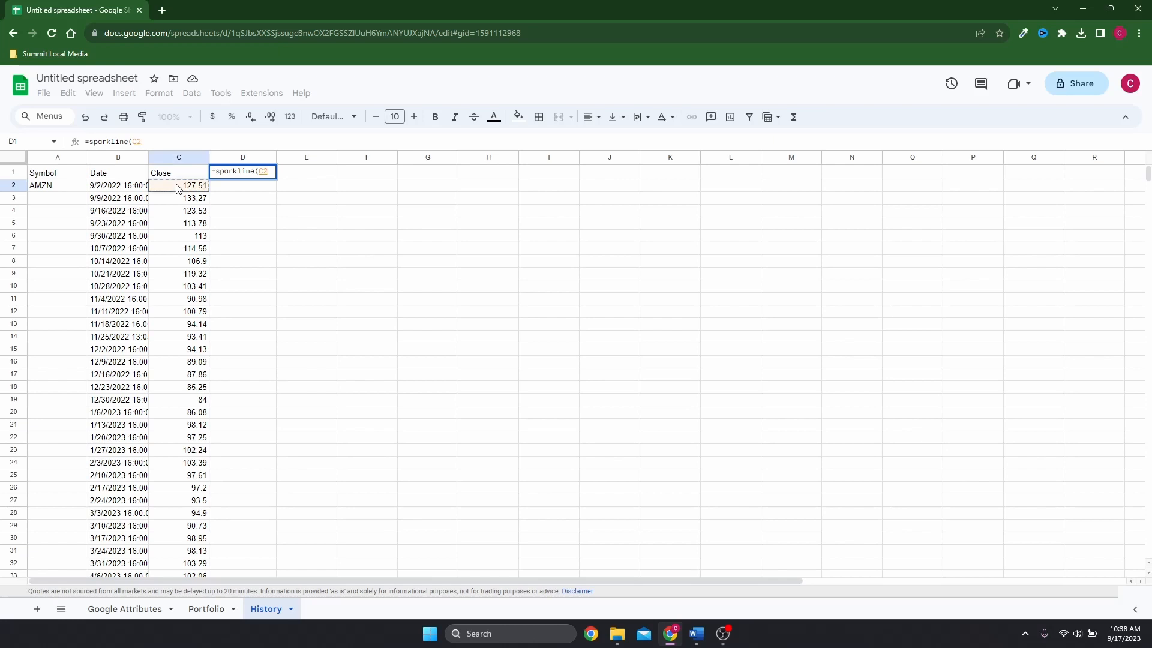
key(ctrl+shift+Down)
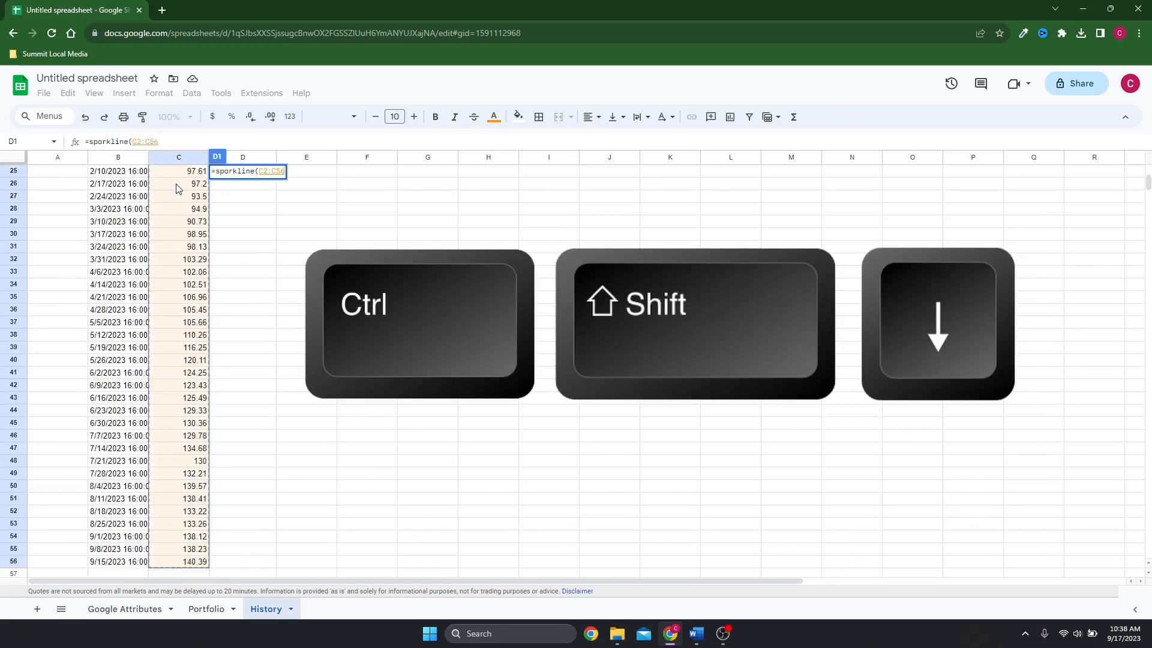
text(,)
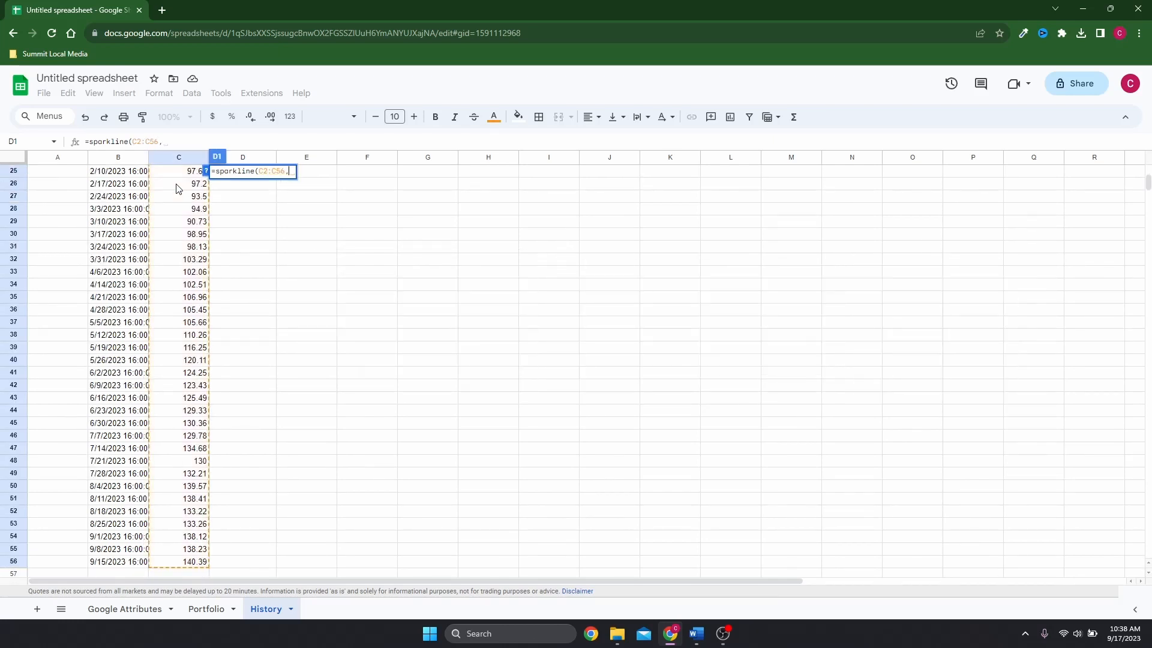
text({)
text("charttype")
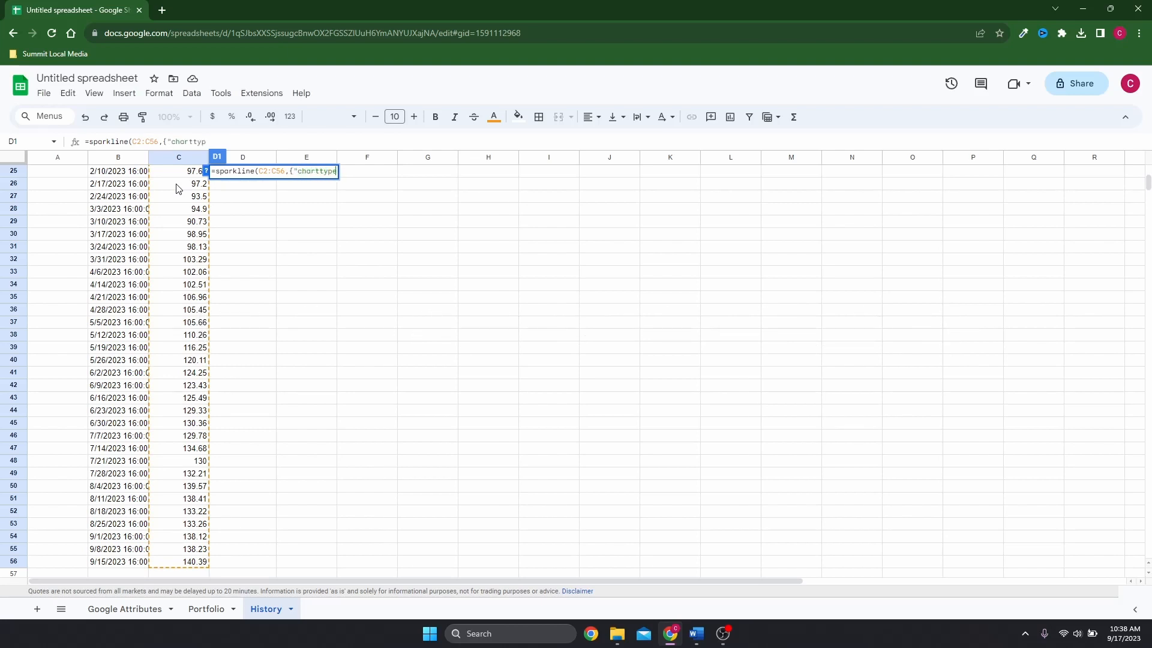
text(,"column";)
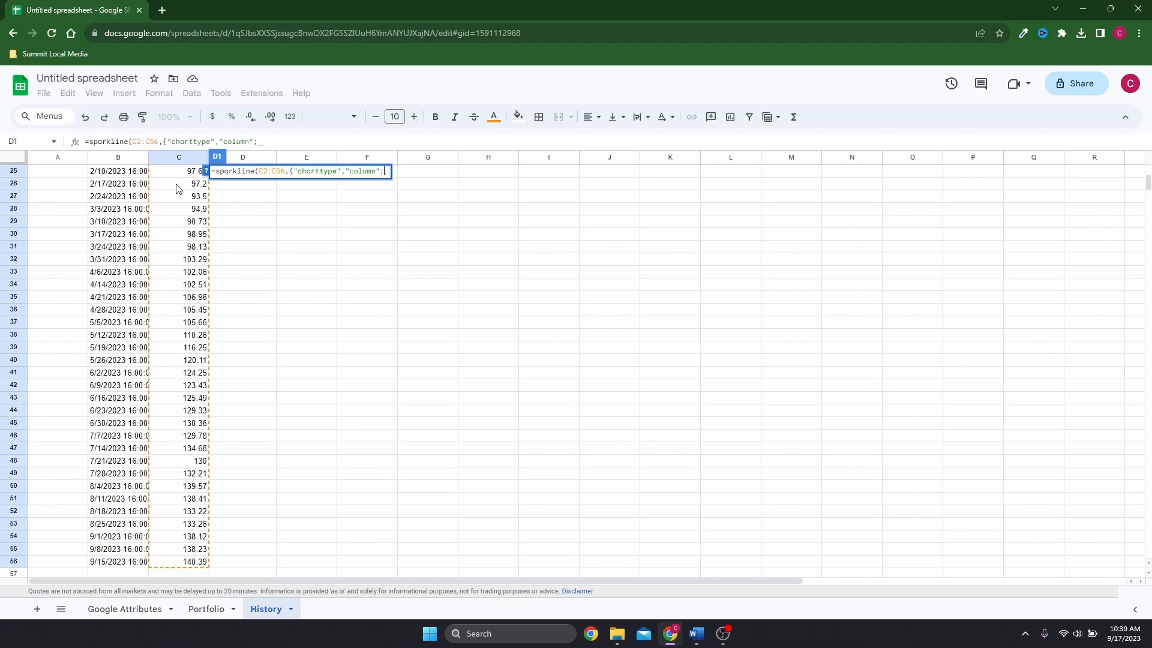
text("color)
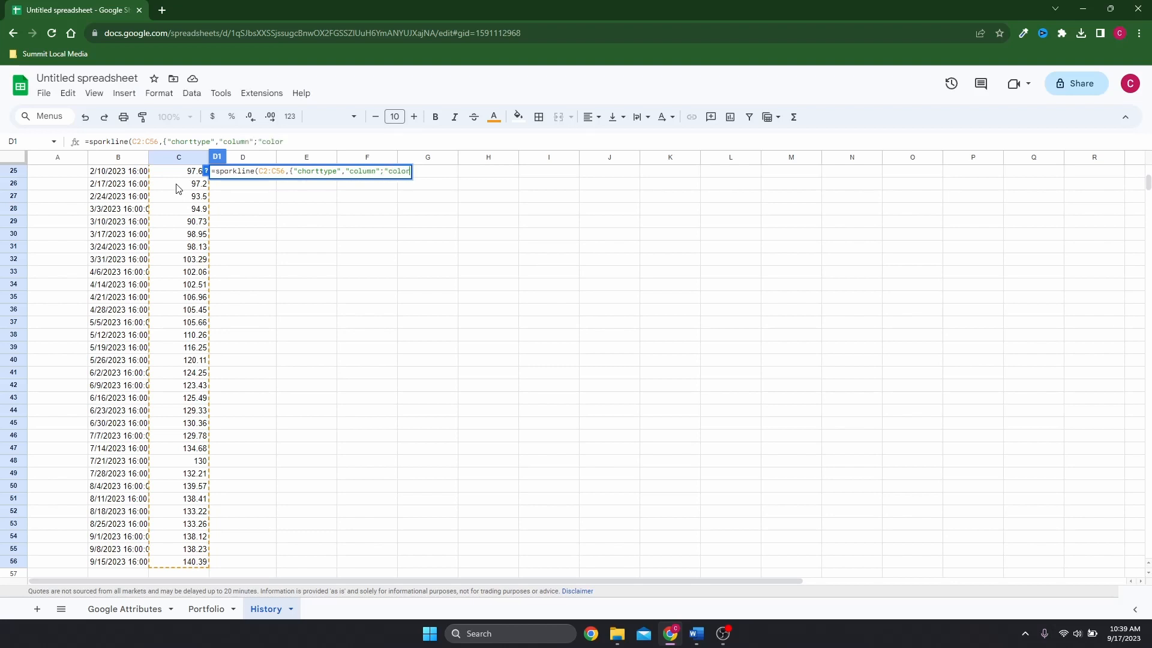
text(","blue"}))
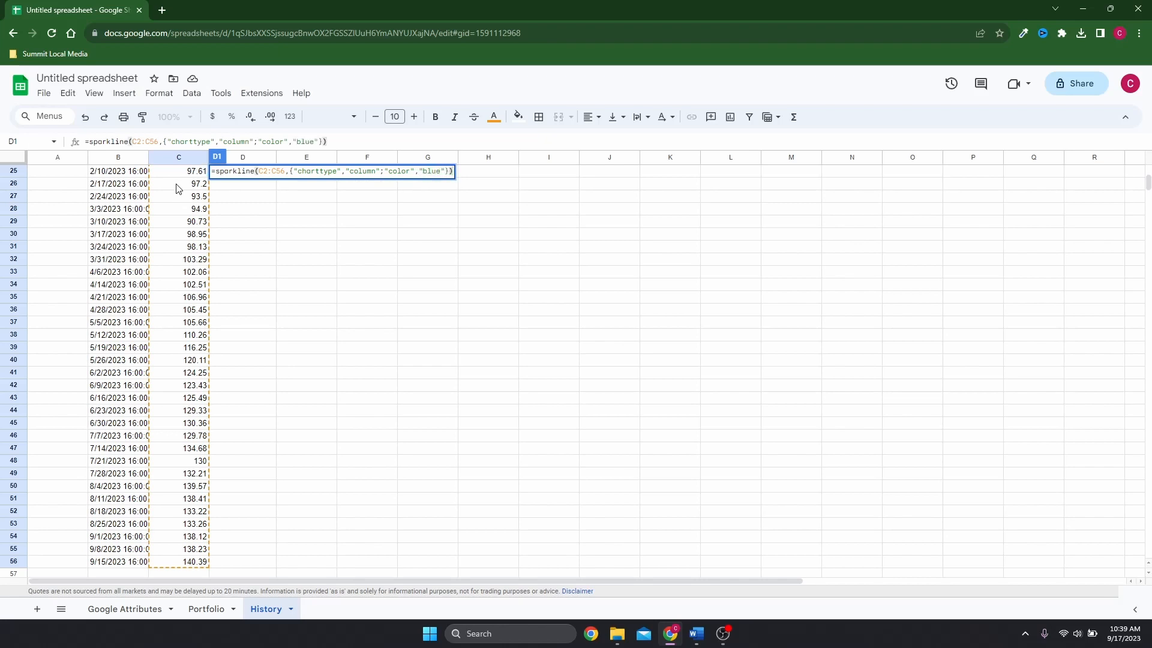
key(Return)
Step: Enlarge the sparkline in D1 by widening column D to about three times its width and making row 1 taller
scroll(297, 227, up, 1)
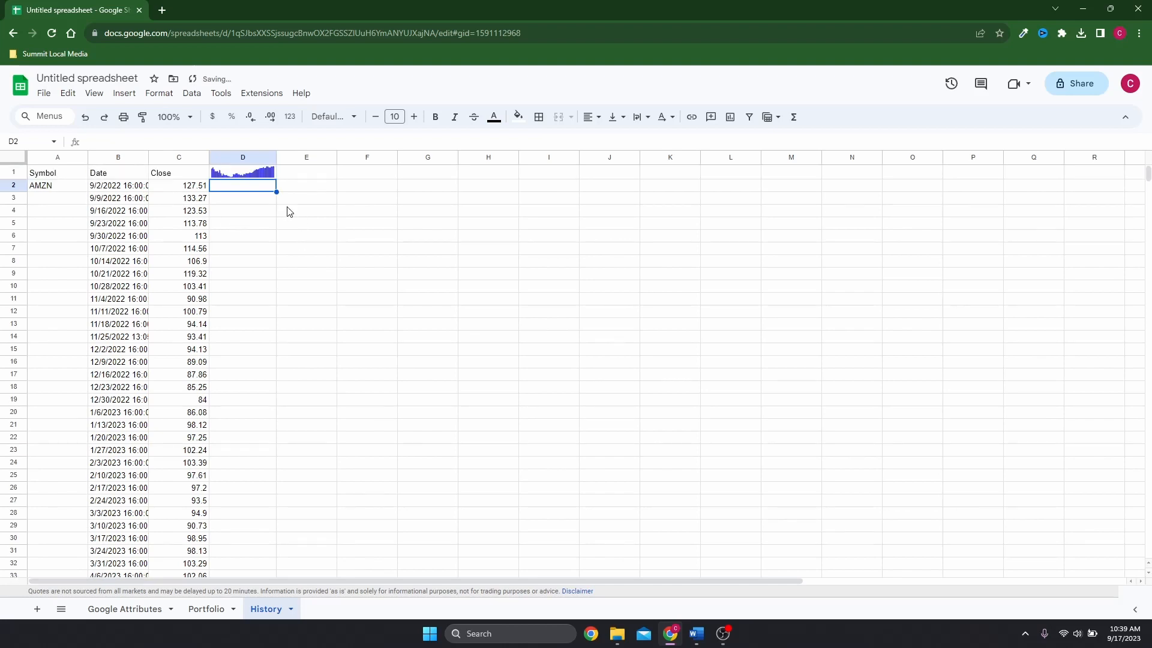
key(Up)
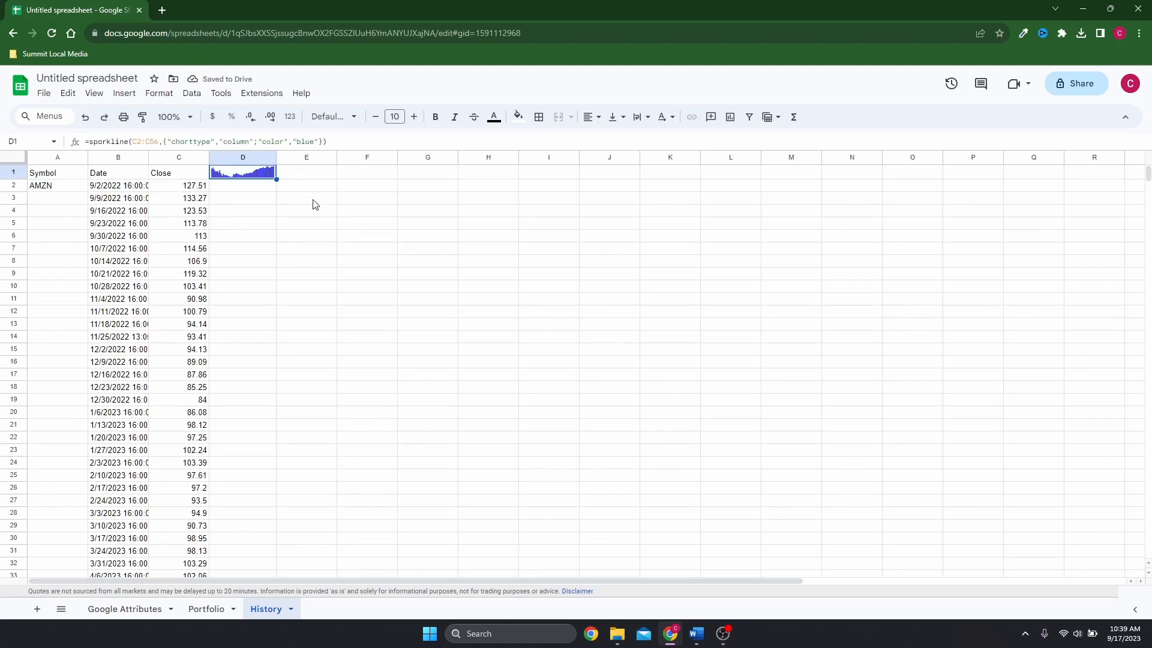
drag(277, 157, 409, 157)
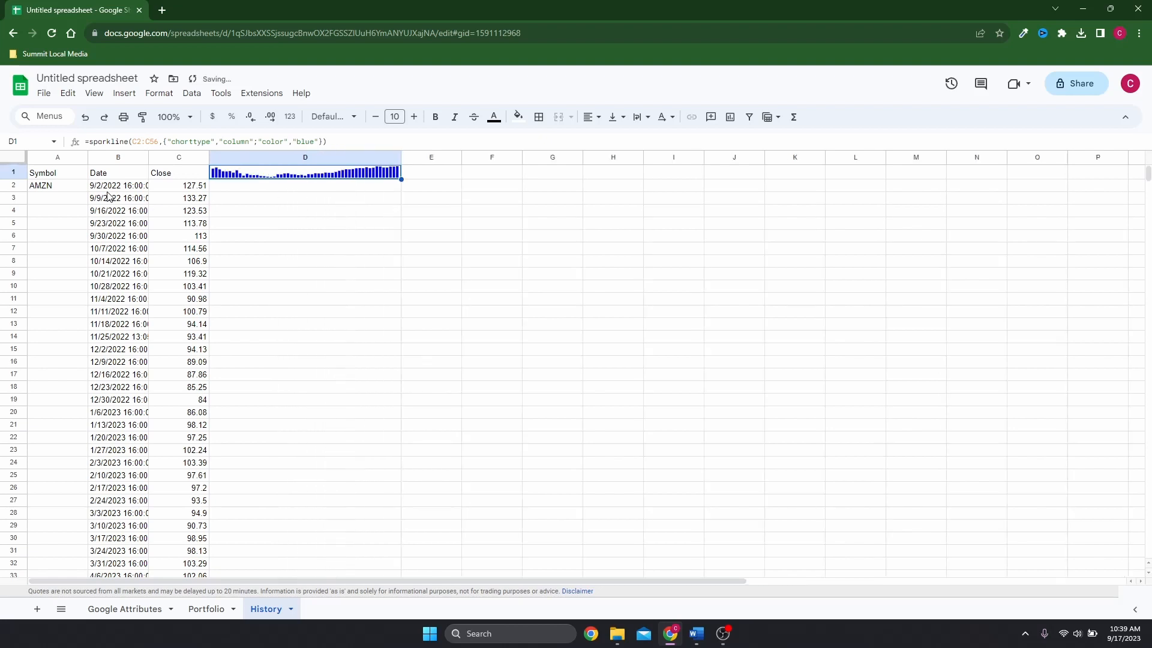
drag(12, 179, 21, 211)
click(485, 347)
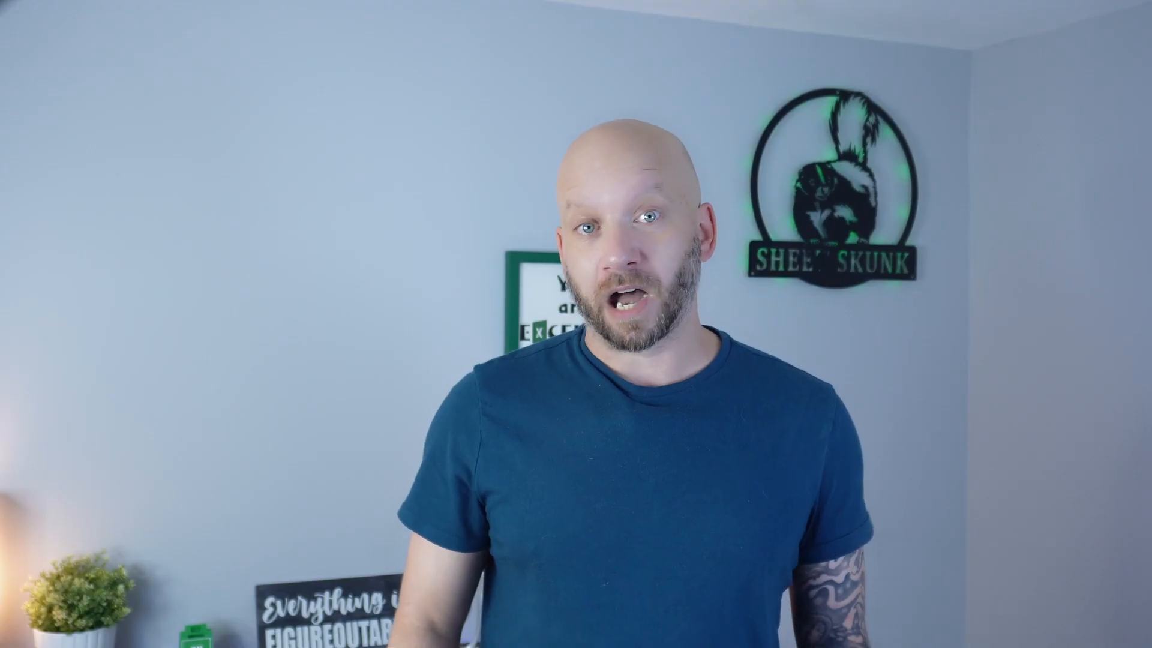